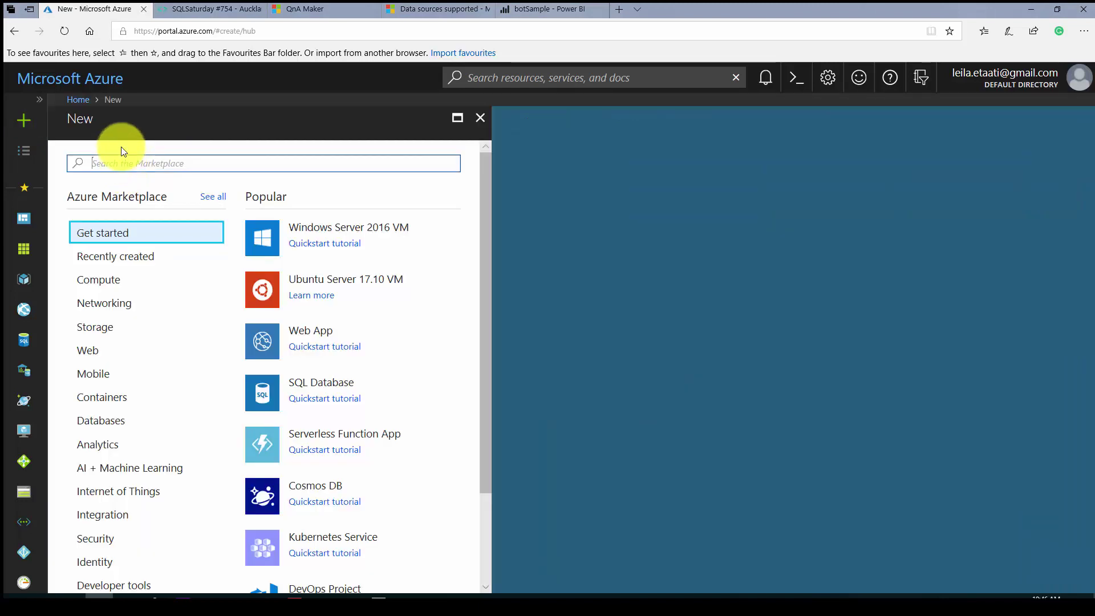
- Search the Marketplace for "web app bot" and begin creating Microsoft's Web App Bot
type("web app")
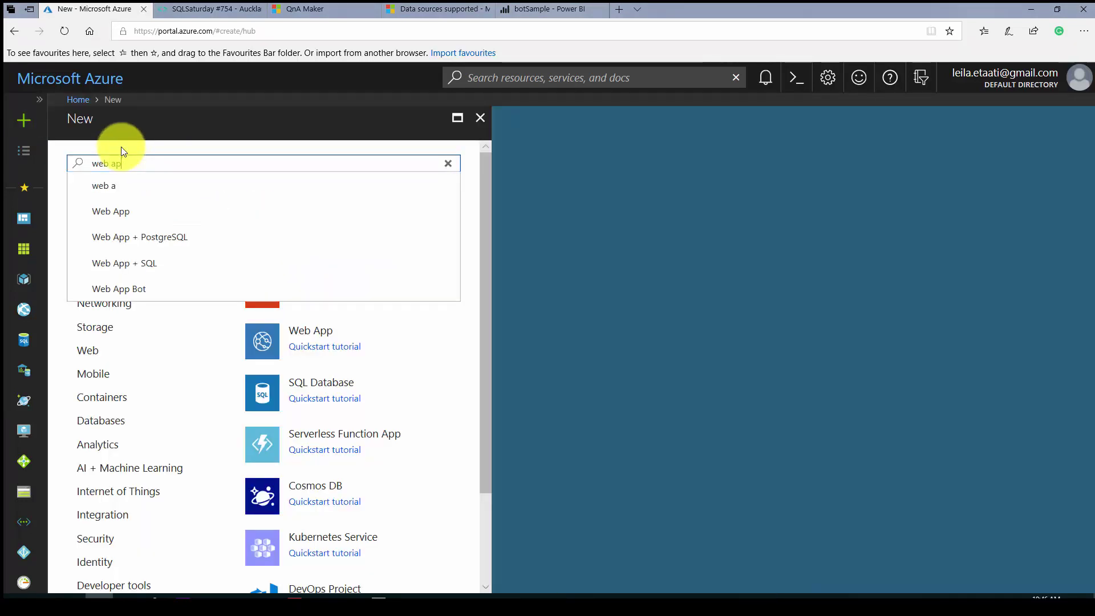
type(" bot")
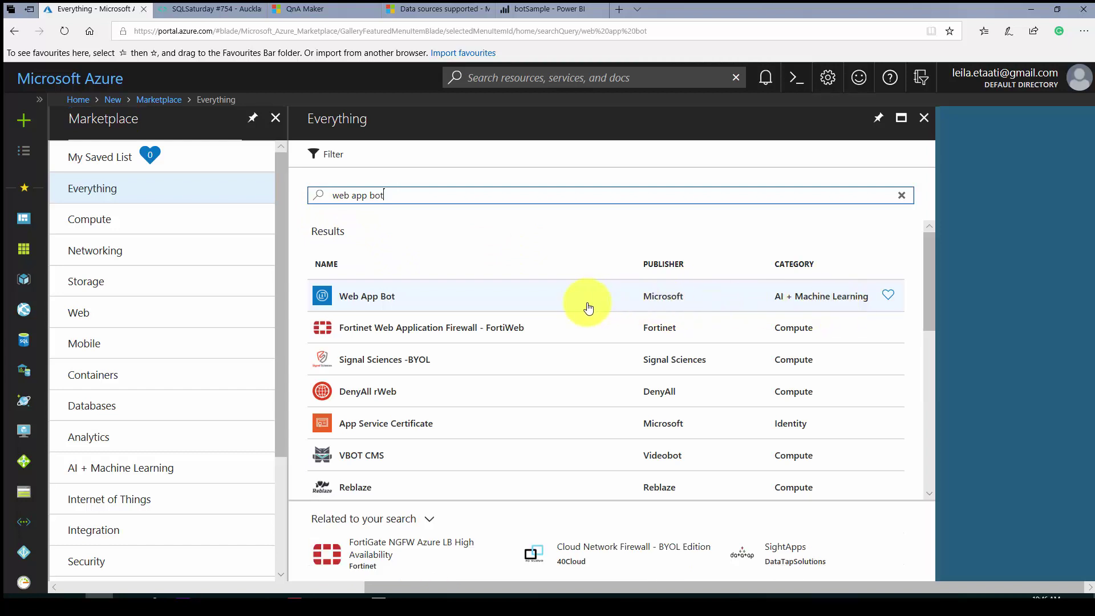
left_click(588, 308)
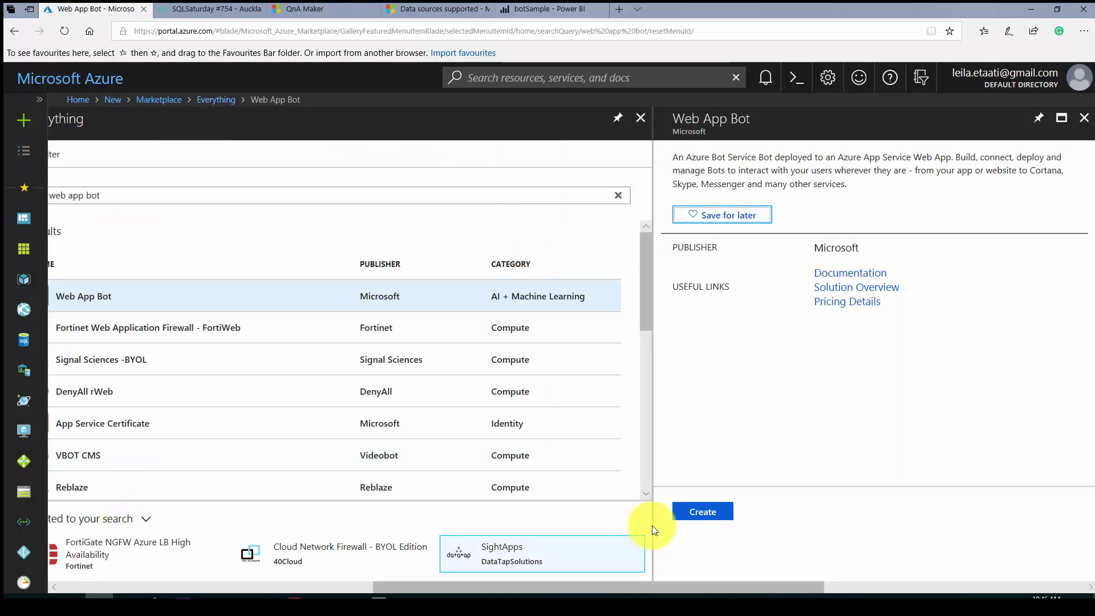
left_click(692, 516)
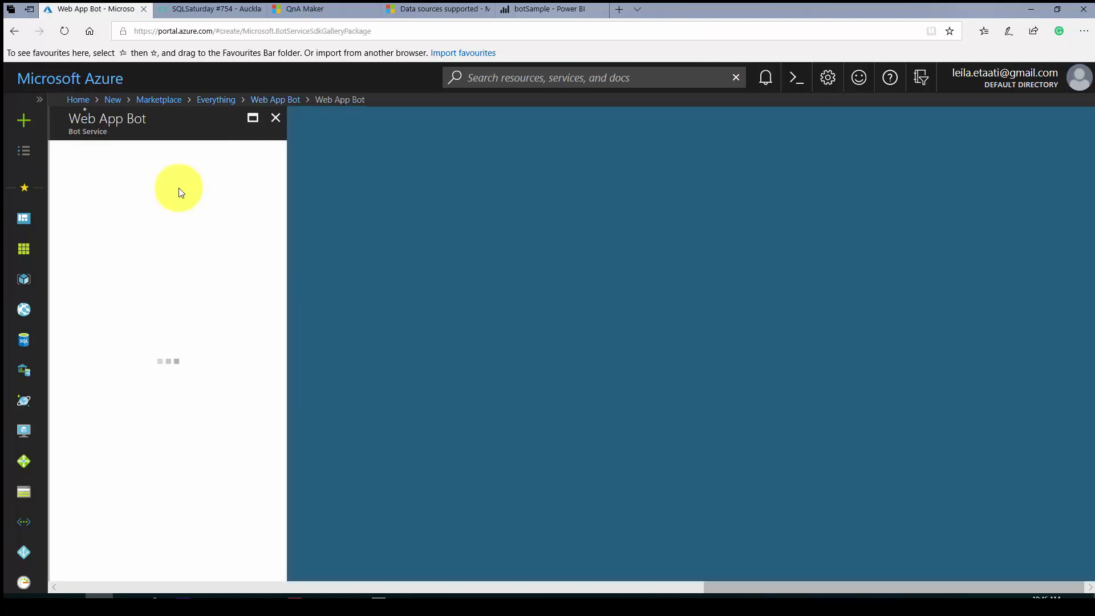
- Name the new bot videobotqna and assign it the Question and Answer C# template on SDK v3
left_click(142, 179)
type("videobotqna")
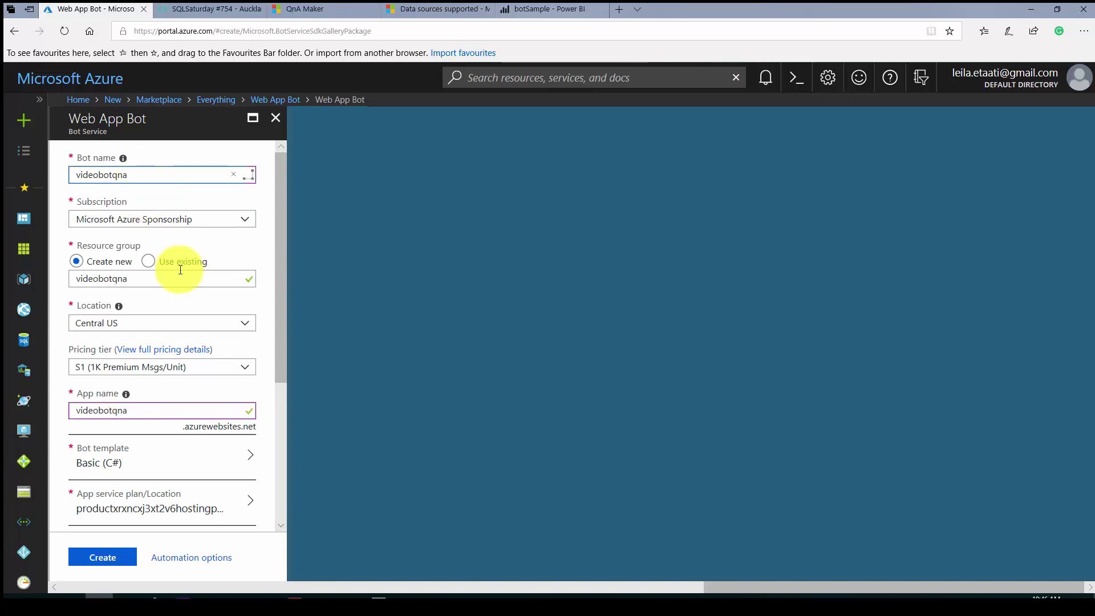
scroll(180, 358, "down", 2)
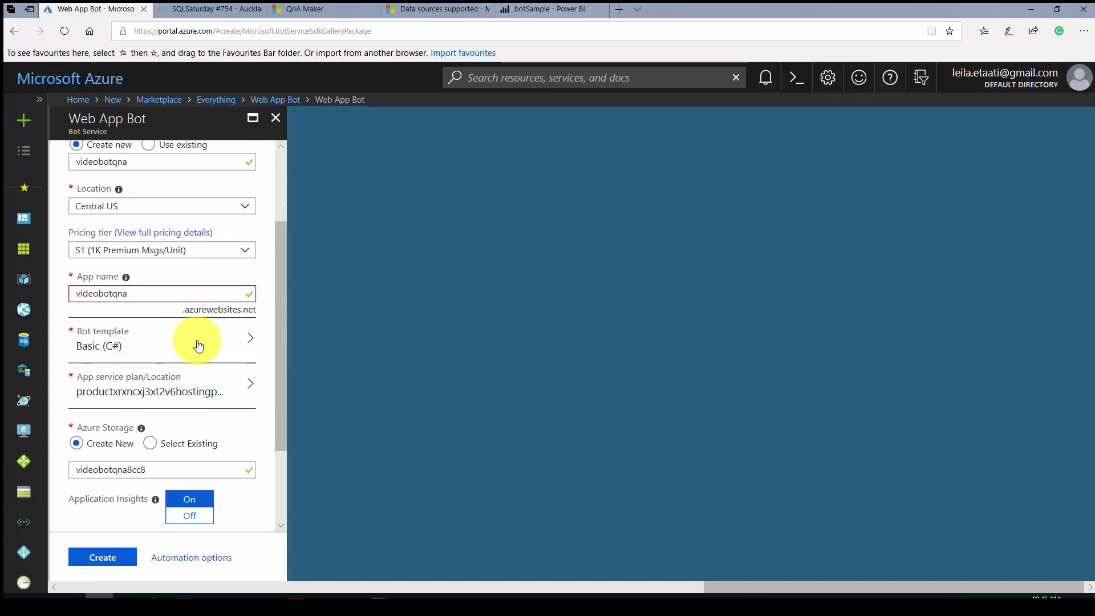
left_click(198, 345)
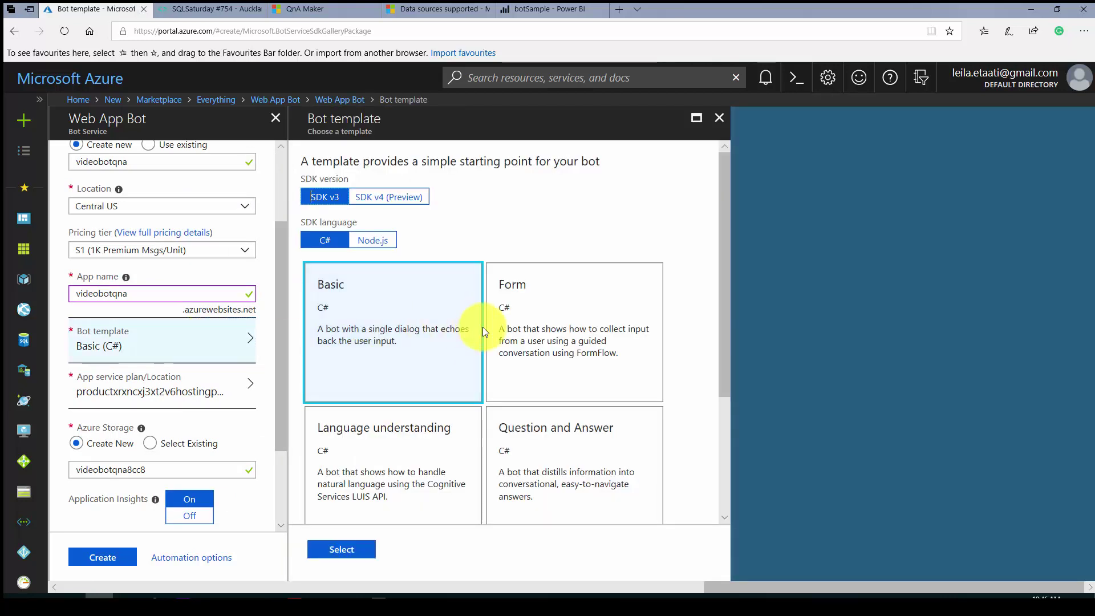
left_click(365, 341)
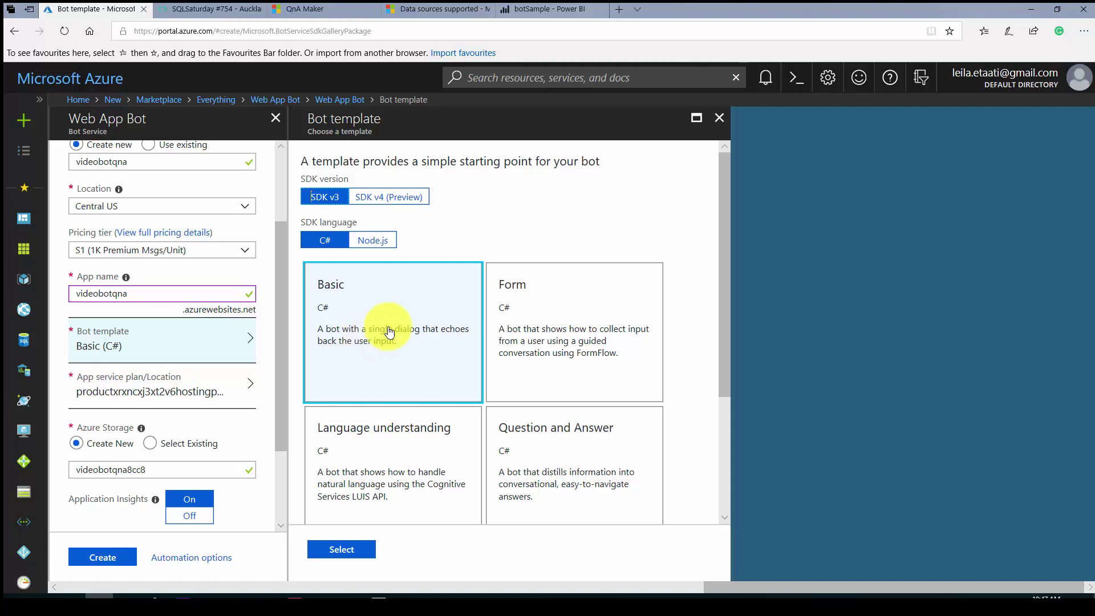
left_click(590, 453)
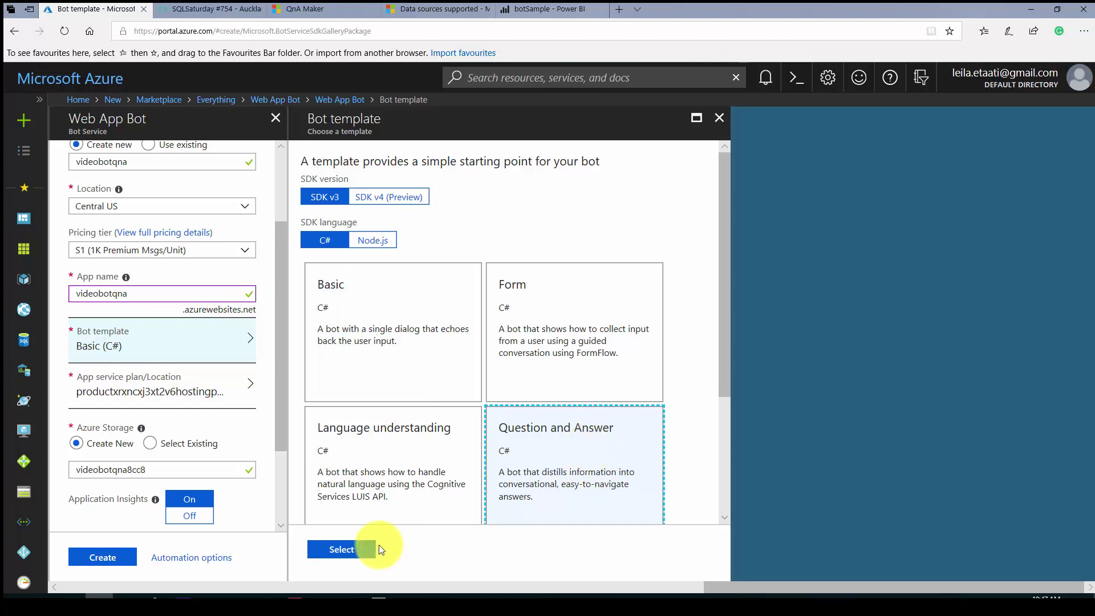
left_click(350, 549)
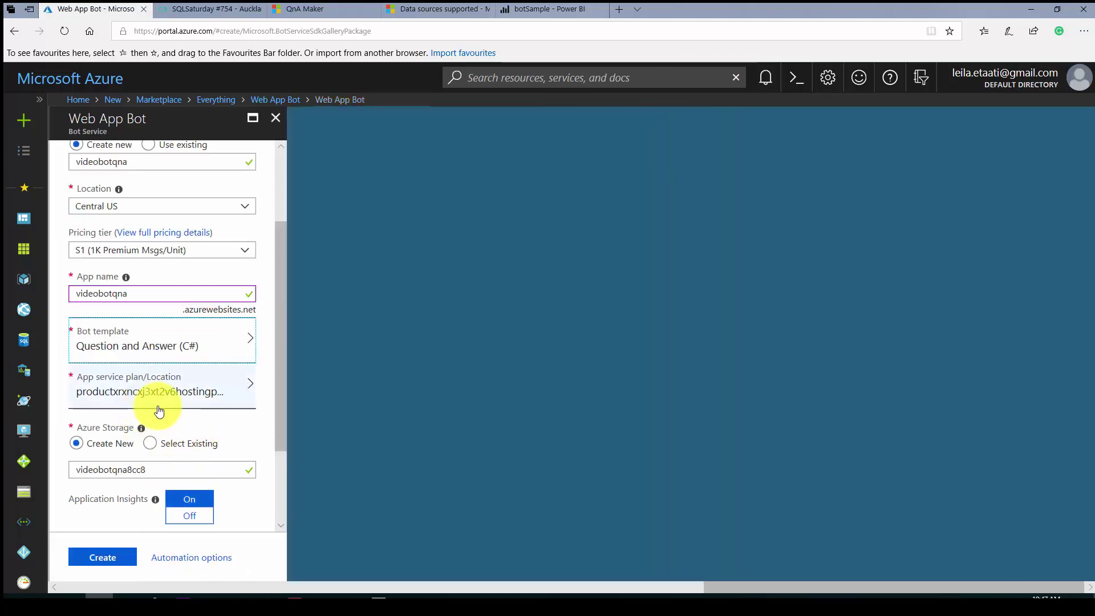
- Create the bot and open the videobotqna resource after its deployment, clearing the notifications
scroll(137, 456, "down", 2)
left_click(123, 557)
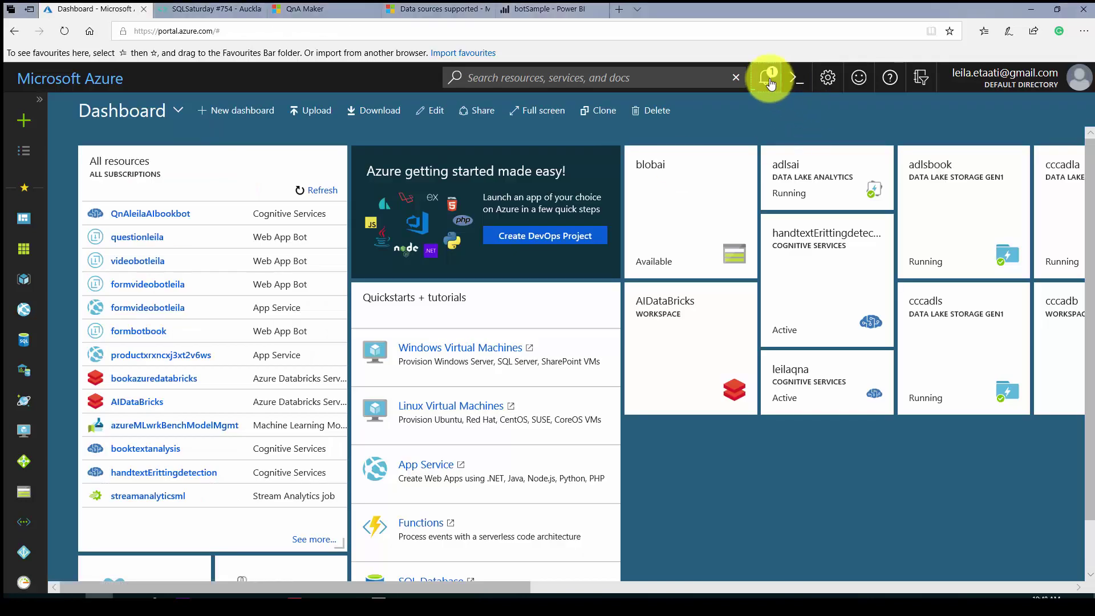
left_click(765, 78)
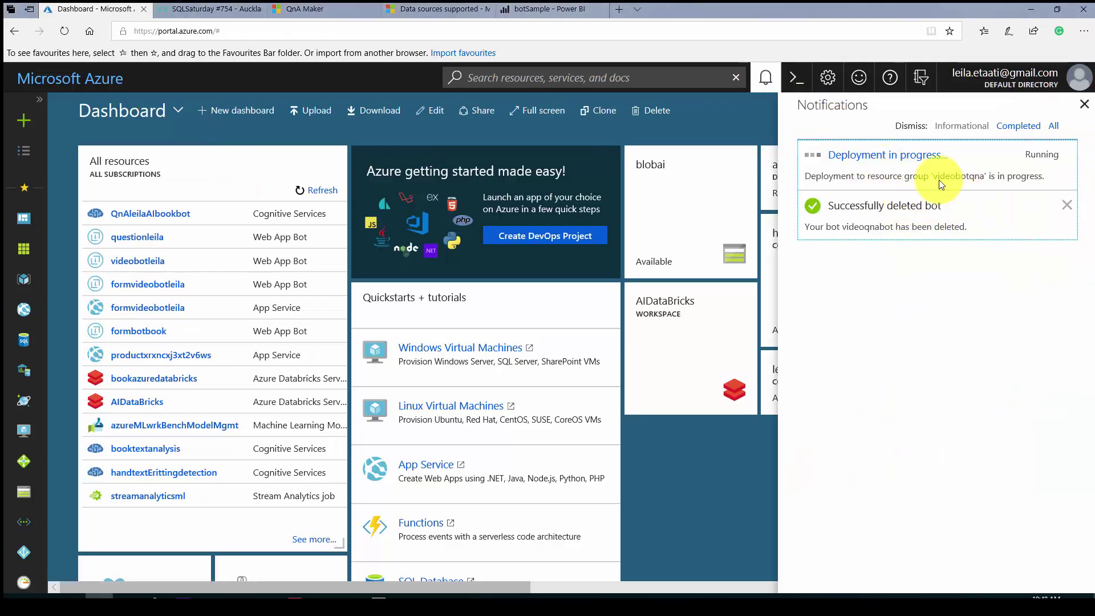
left_click(1067, 205)
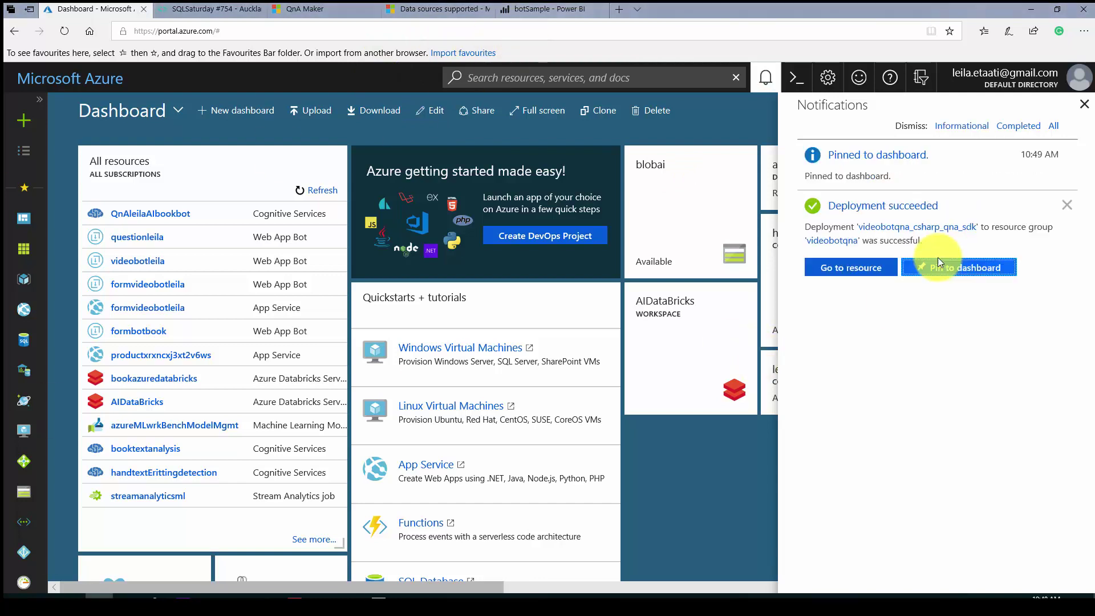
left_click(860, 275)
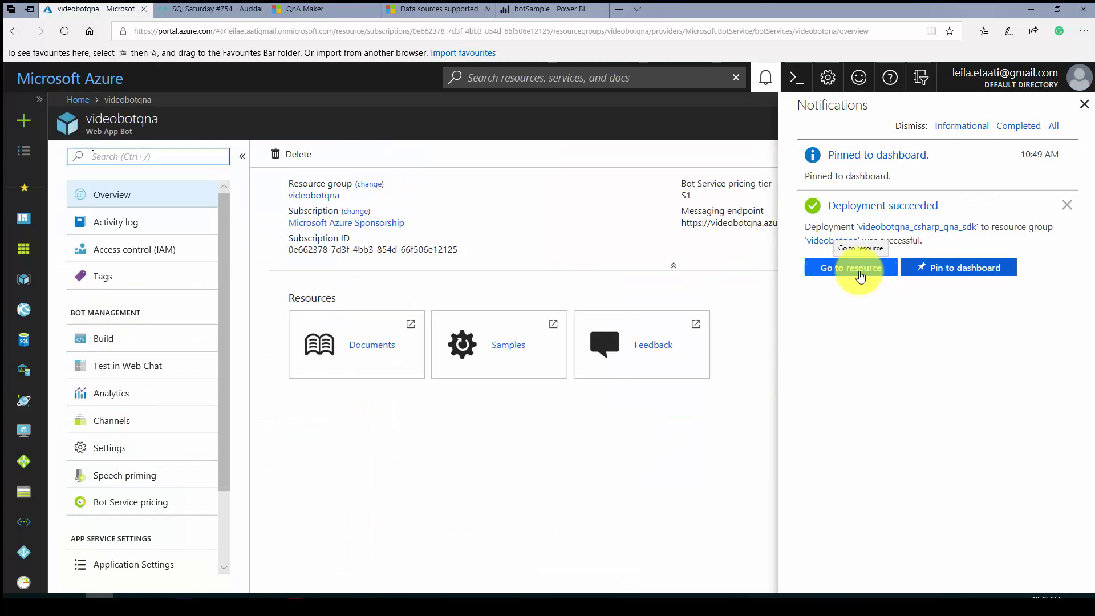
left_click(1067, 205)
left_click(1082, 105)
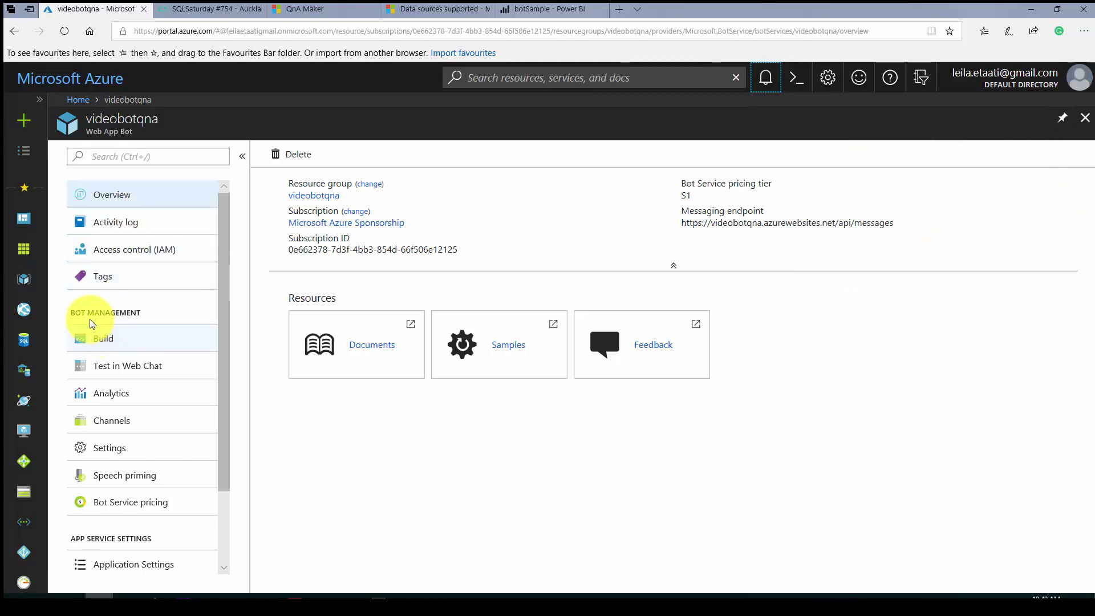
- View the bot's build options and send "hi" to it in the web chat test
left_click(108, 341)
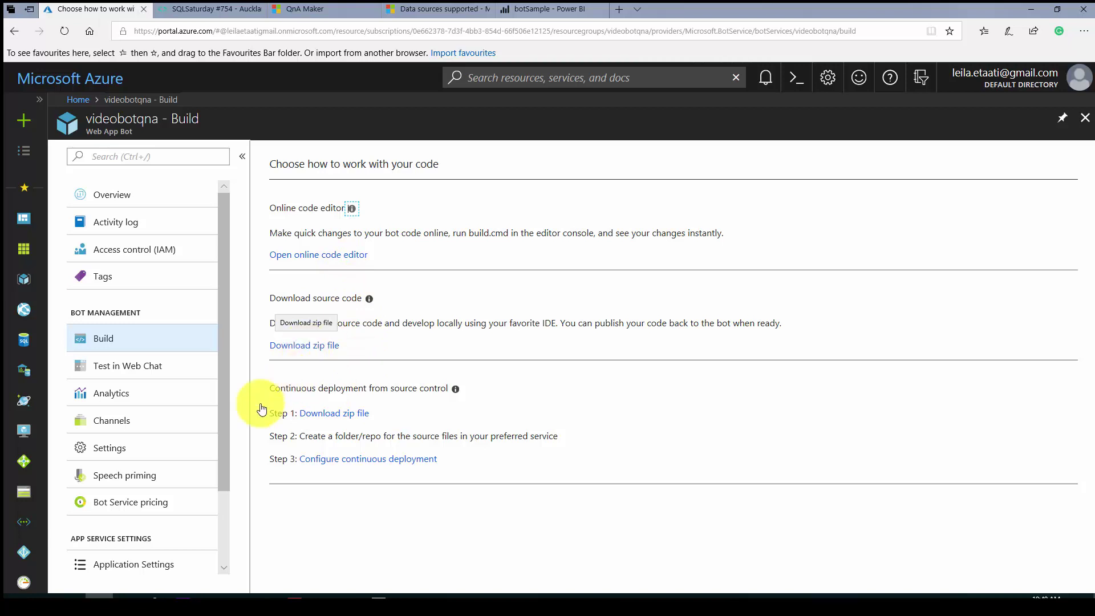
left_click(120, 371)
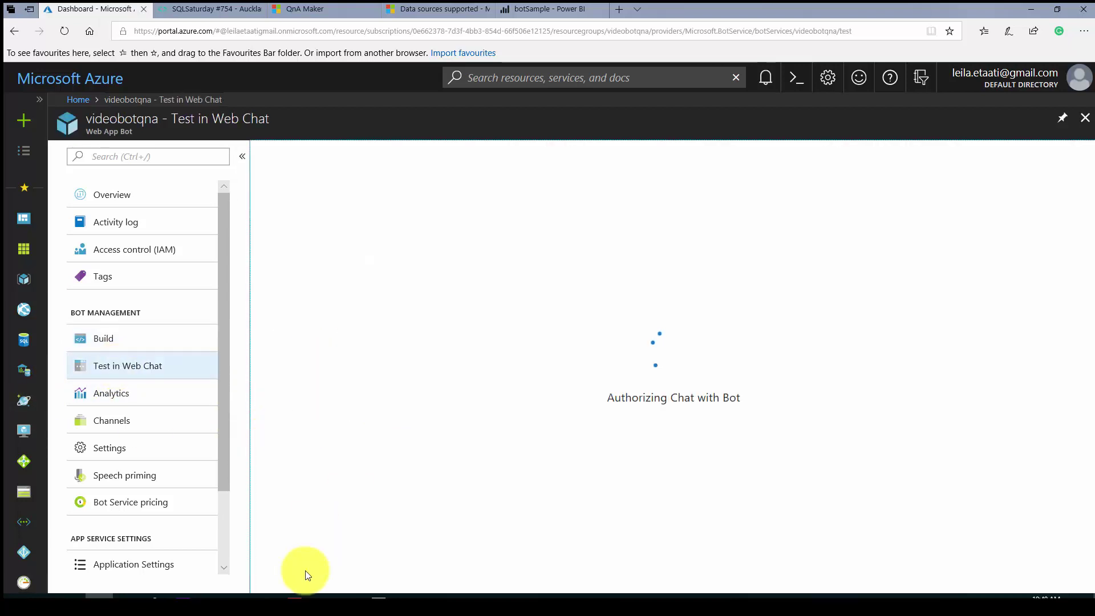
type("hi")
key("Return")
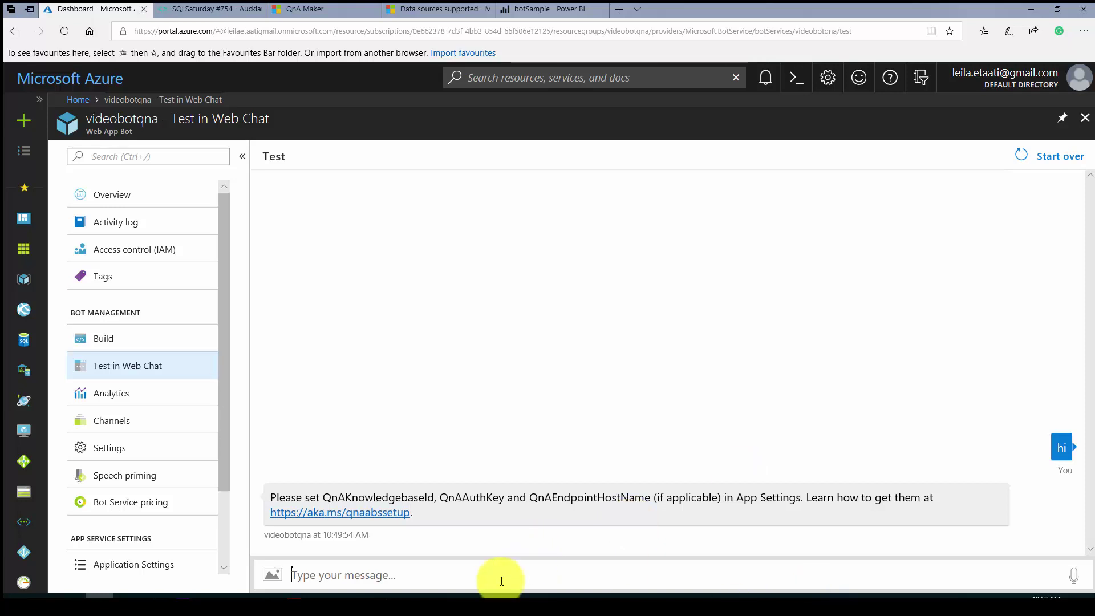
- Switch to Word and look through the questions and answers in the SQL Saturday Auckland document
mouse_move(359, 598)
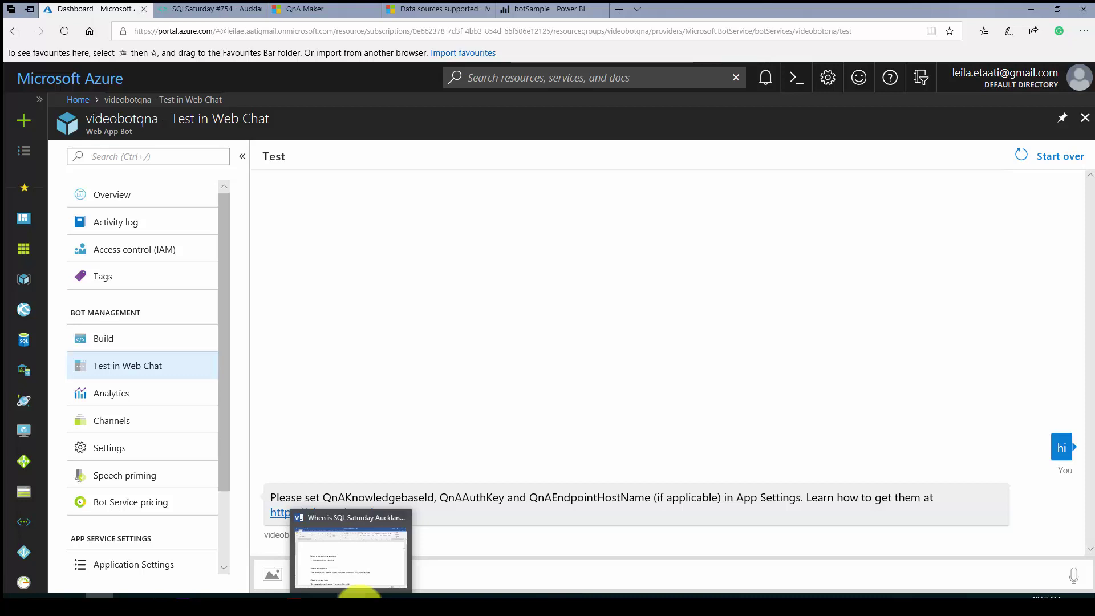
left_click(346, 567)
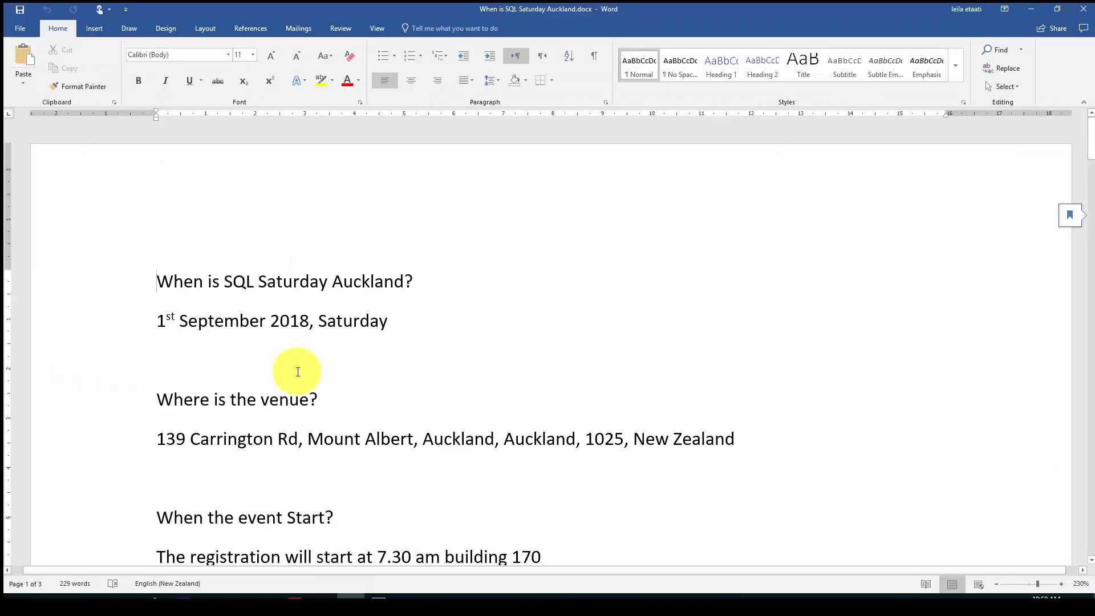
scroll(284, 414, "down", 10)
scroll(284, 413, "down", 20)
scroll(284, 414, "down", 3)
scroll(284, 412, "up", 20)
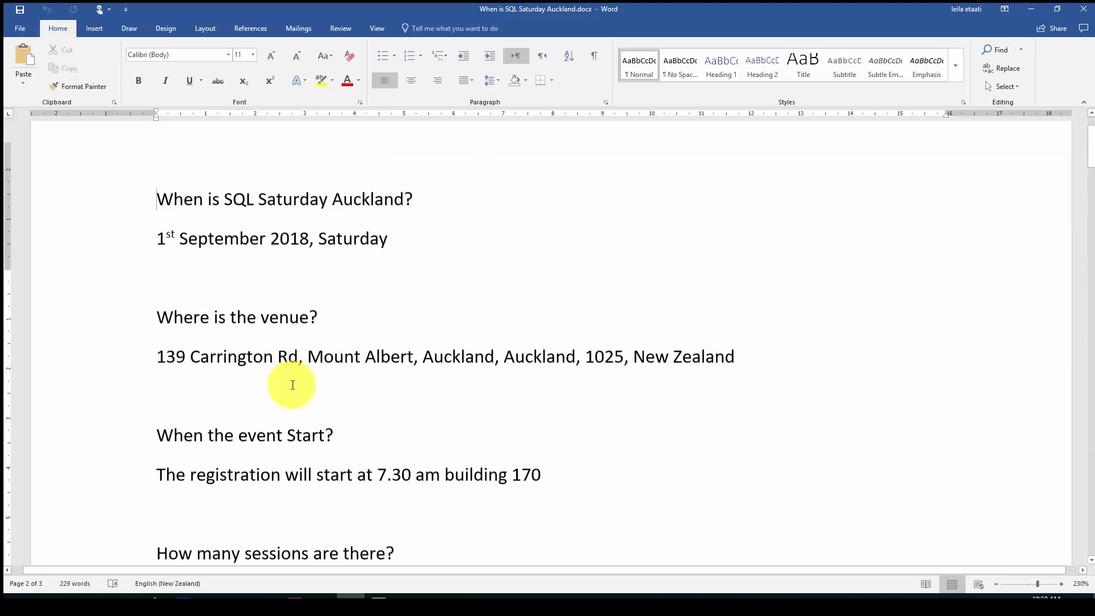
scroll(293, 385, "up", 3)
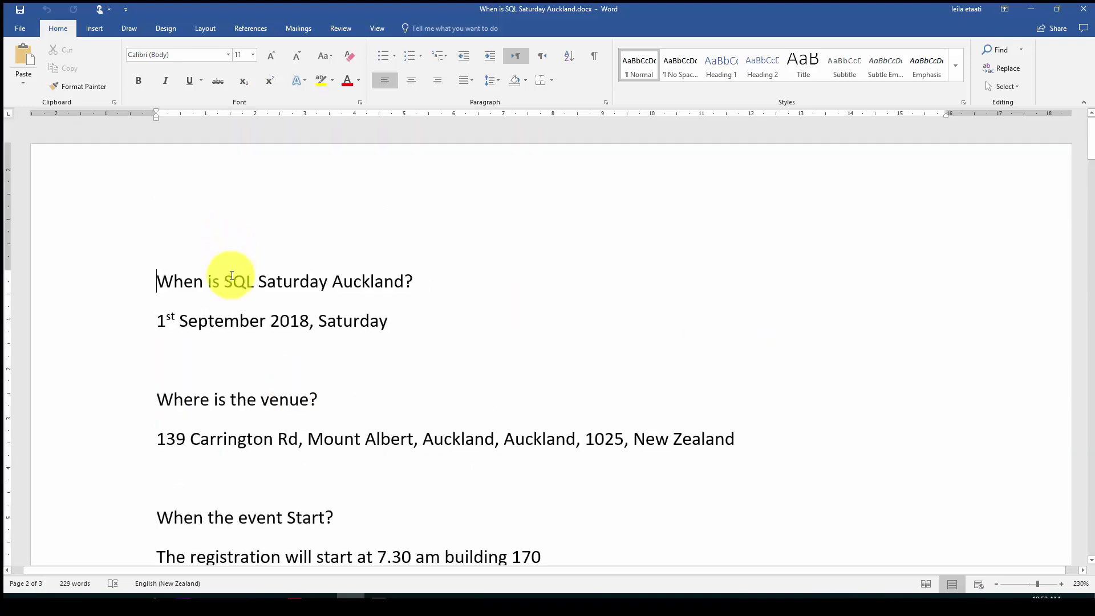
- Add the question "Hi" with the answer "Welcome to sql Saturday conference" above the document's first question
left_click(157, 297)
key("Return")
type("Hi")
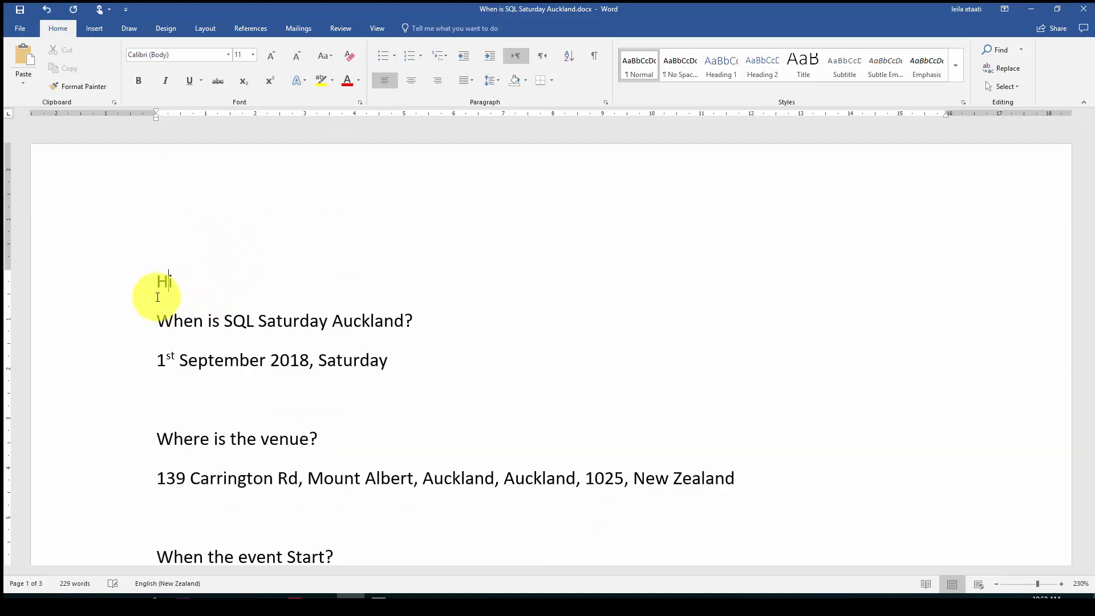
key("Return")
type("Welcom")
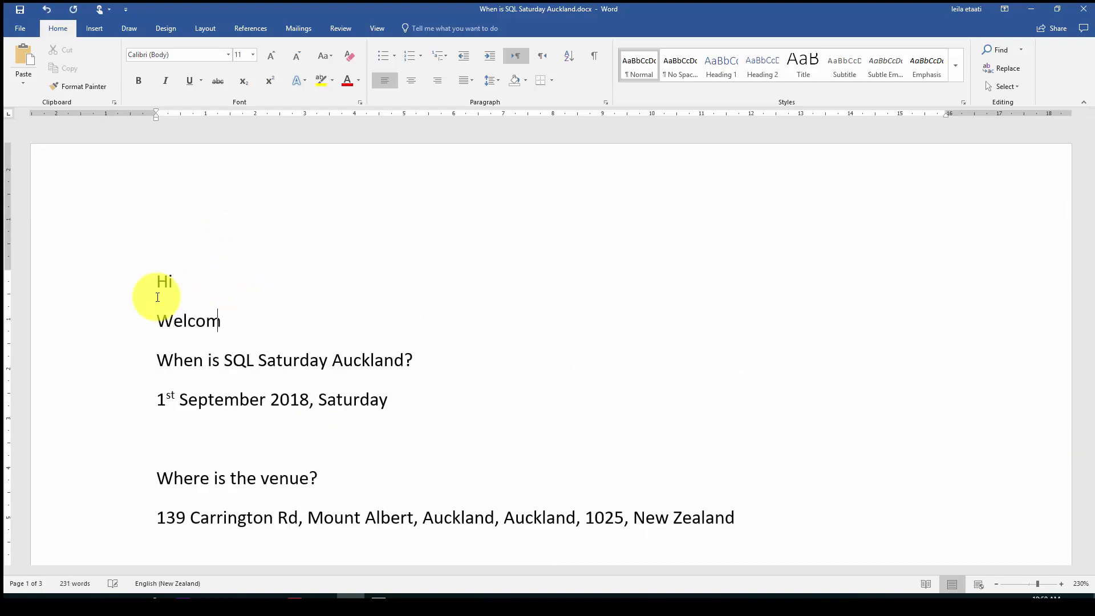
type("e to sql Saturd")
key("Return")
type("conference")
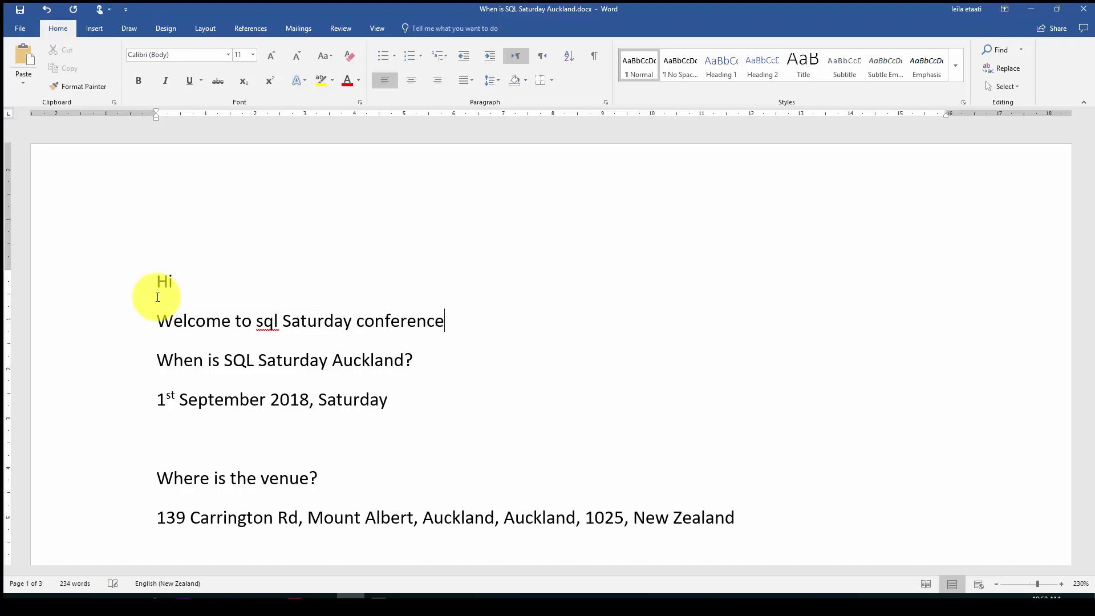
- Change the word "sql" in the welcome line to uppercase
double_click(263, 325)
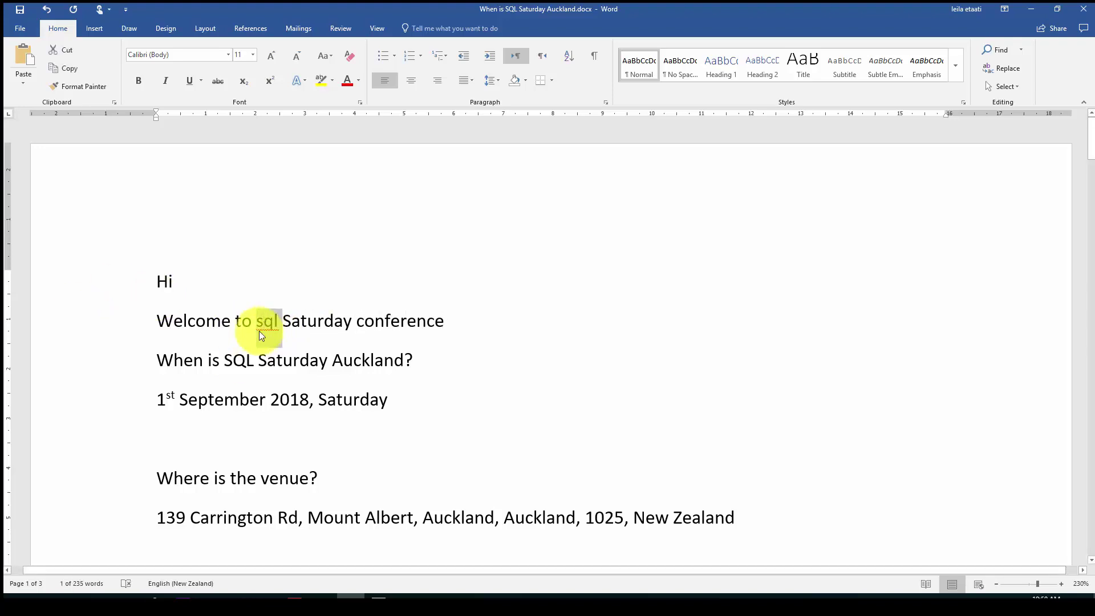
key("shift+F3")
key("Right")
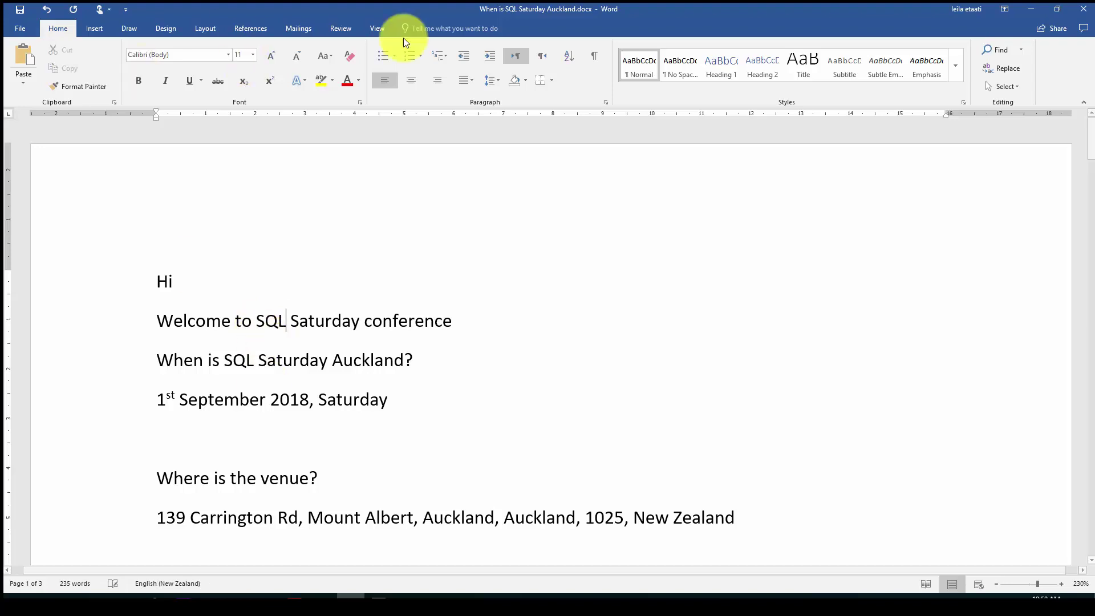
- Return to the Azure portal and mark QnAAuthKey, QnAEndpointHostName and QnAKnowledgebaseId as slot settings in the bot's application settings
left_click(1031, 9)
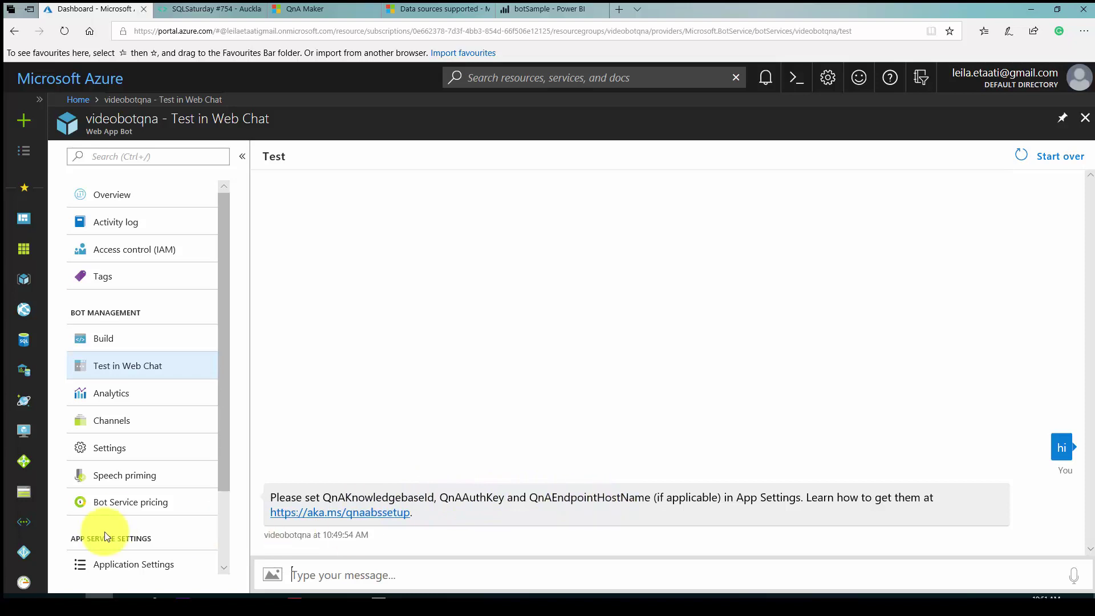
left_click(120, 567)
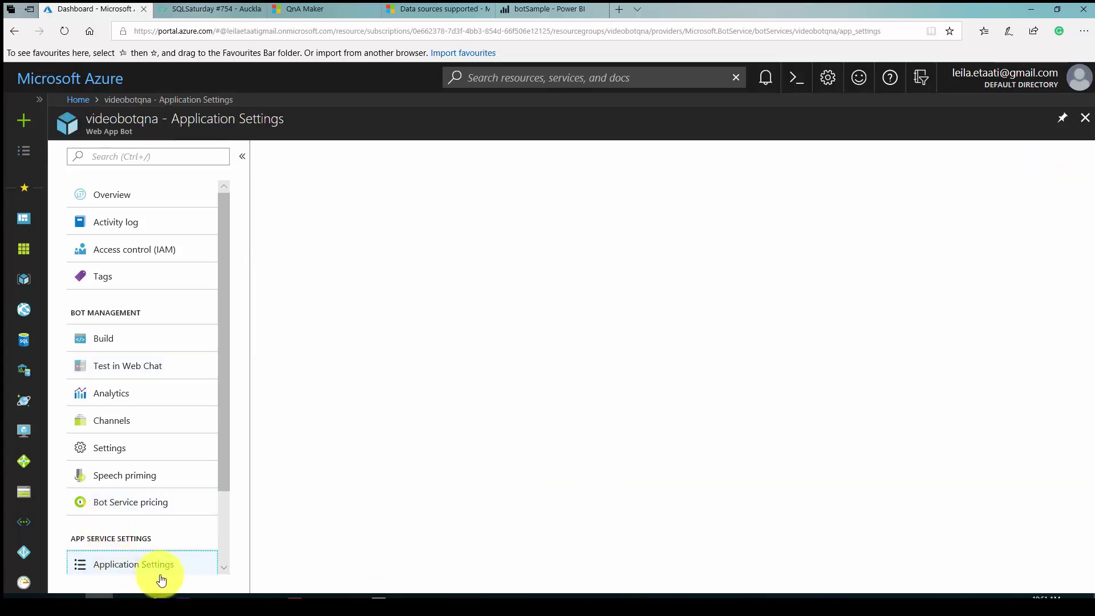
scroll(161, 578, "down", 3)
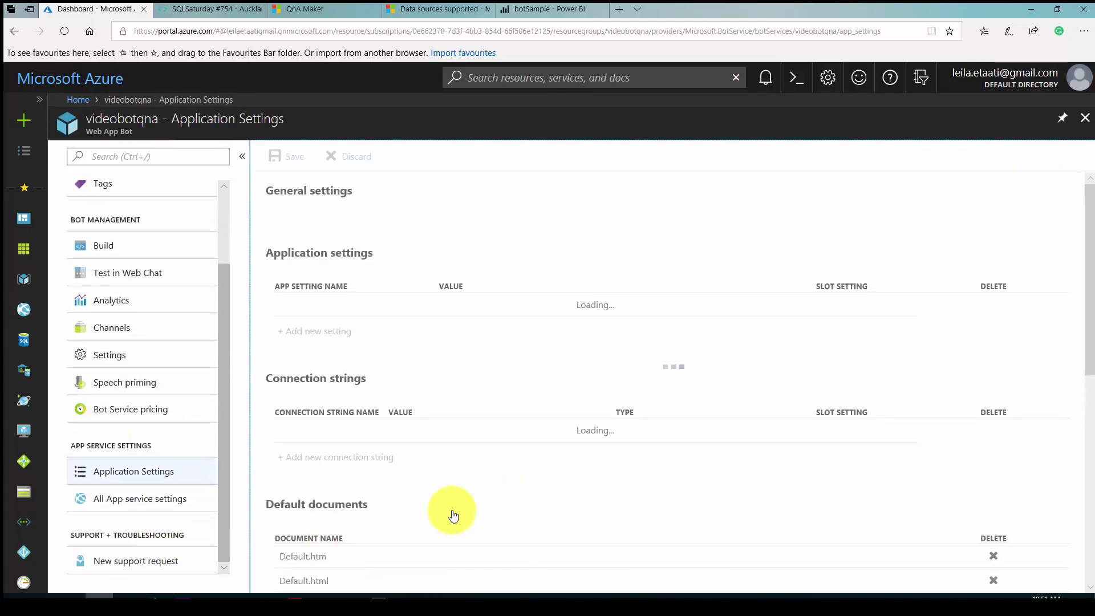
scroll(455, 511, "down", 10)
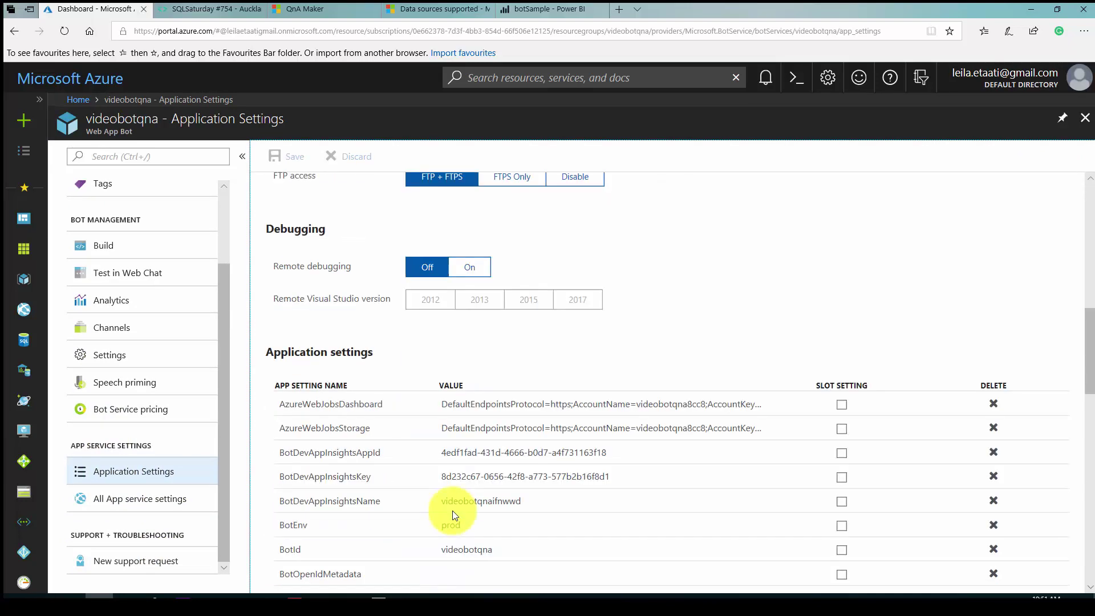
scroll(456, 543, "down", 5)
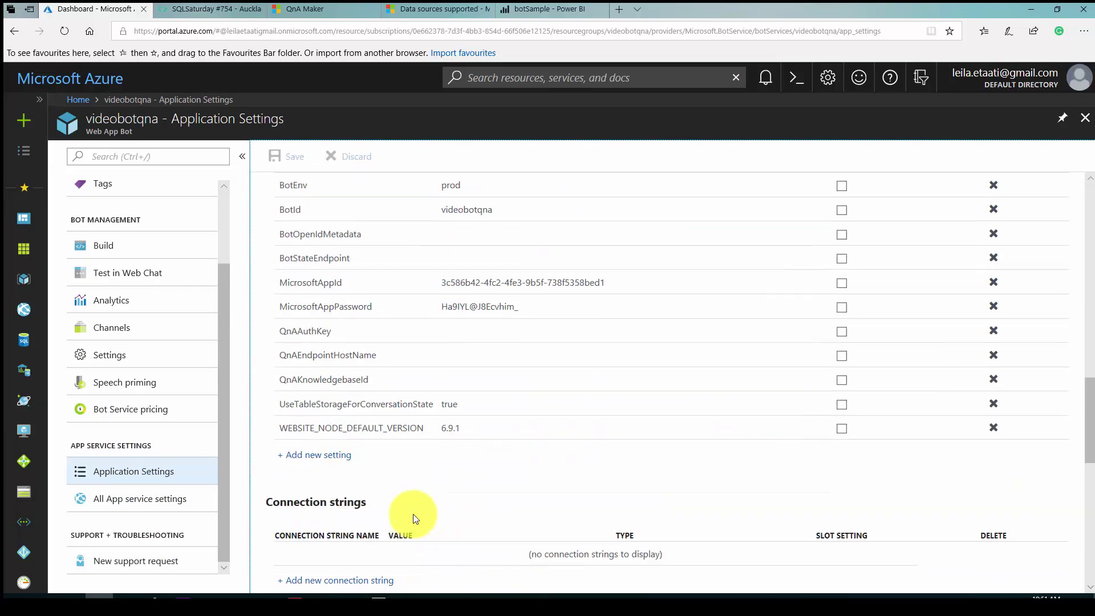
left_click(841, 332)
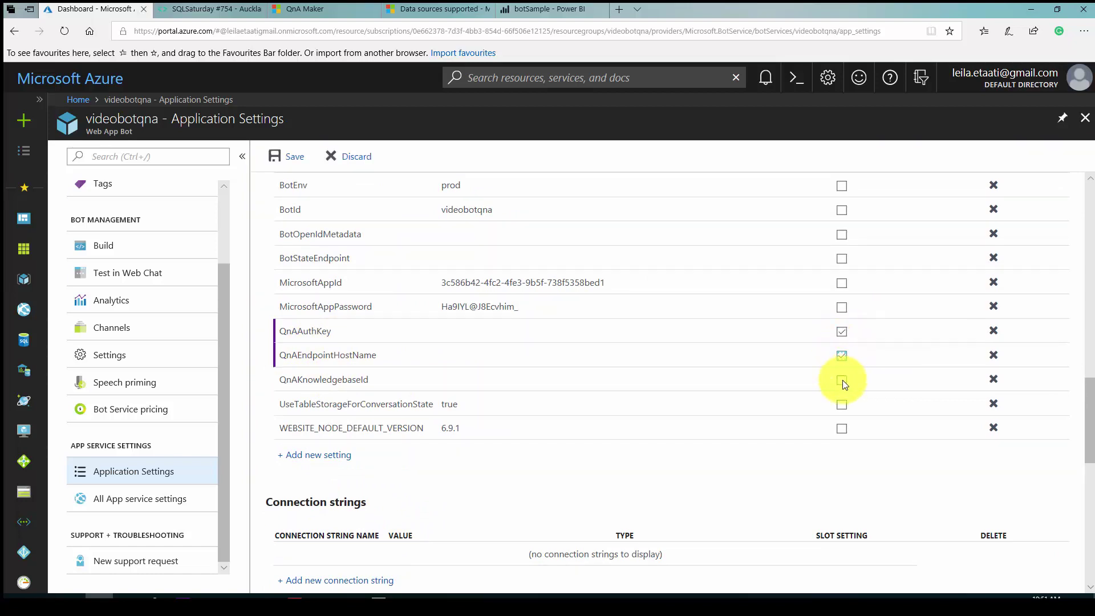
left_click(841, 380)
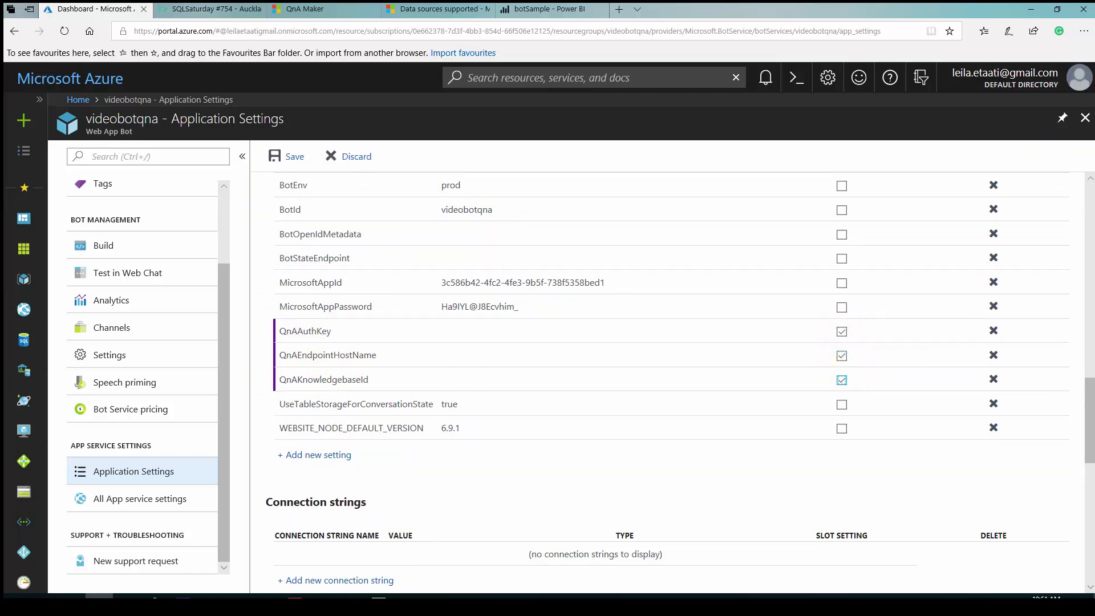
- Switch to the QnA Maker site and open the page for creating a knowledge base
left_click(309, 6)
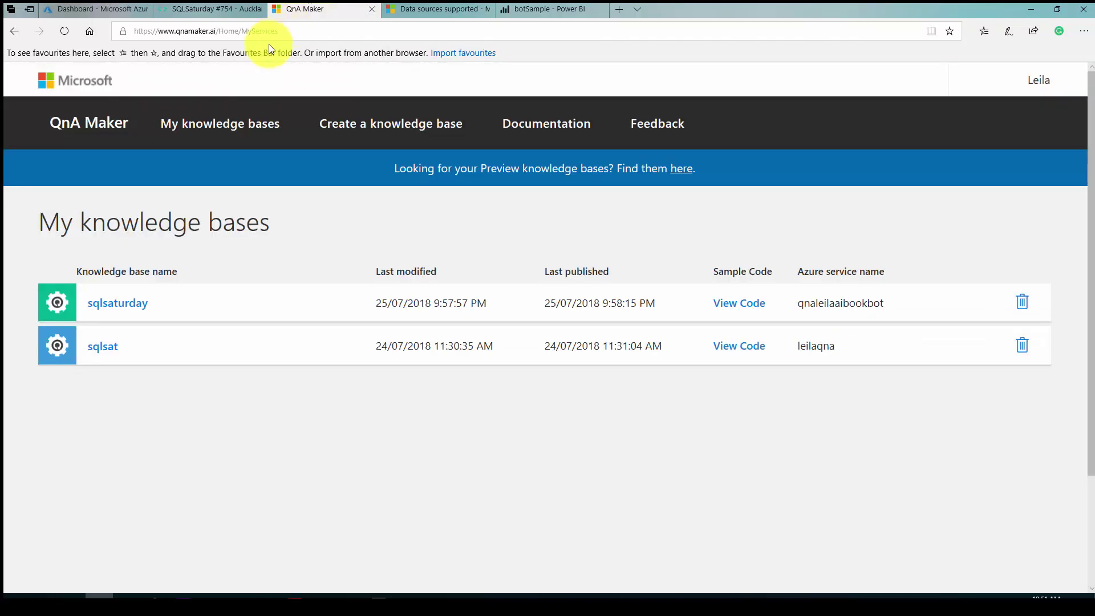
left_click(243, 30)
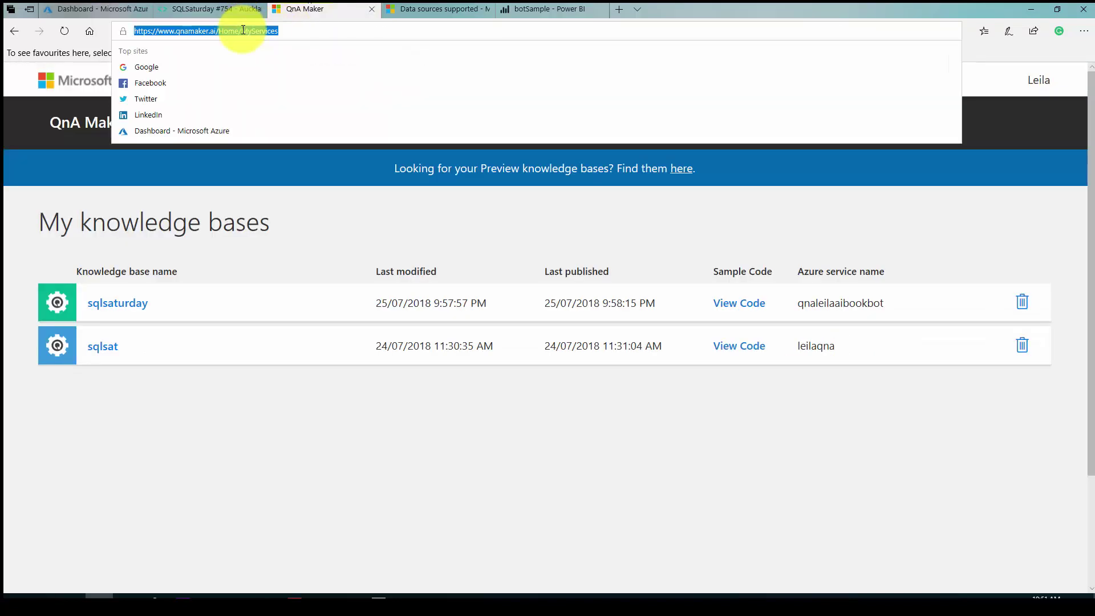
type("qna")
key("Return")
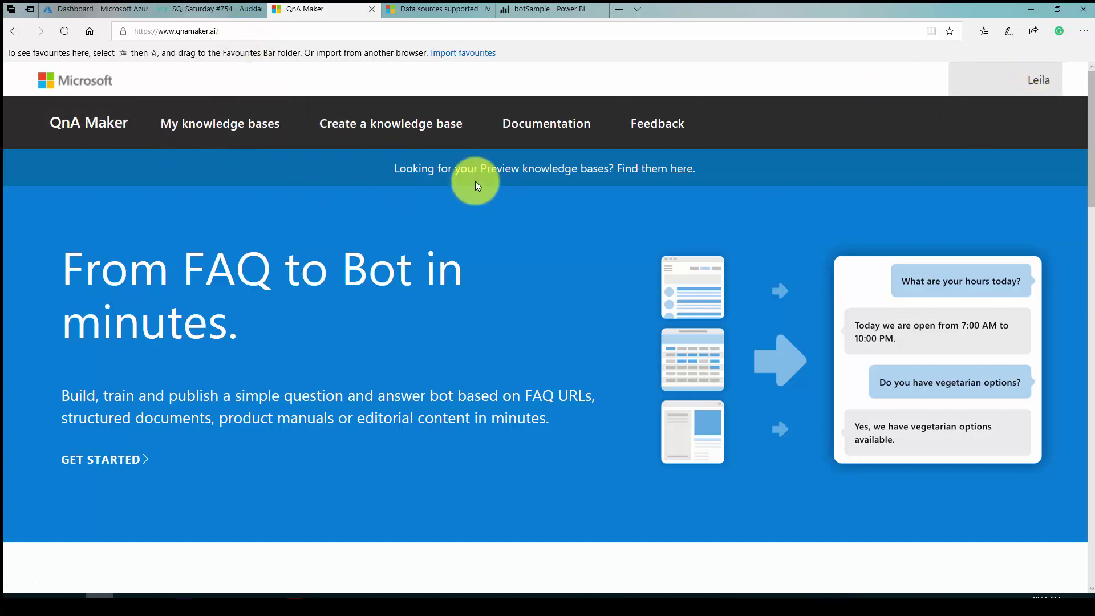
left_click(376, 142)
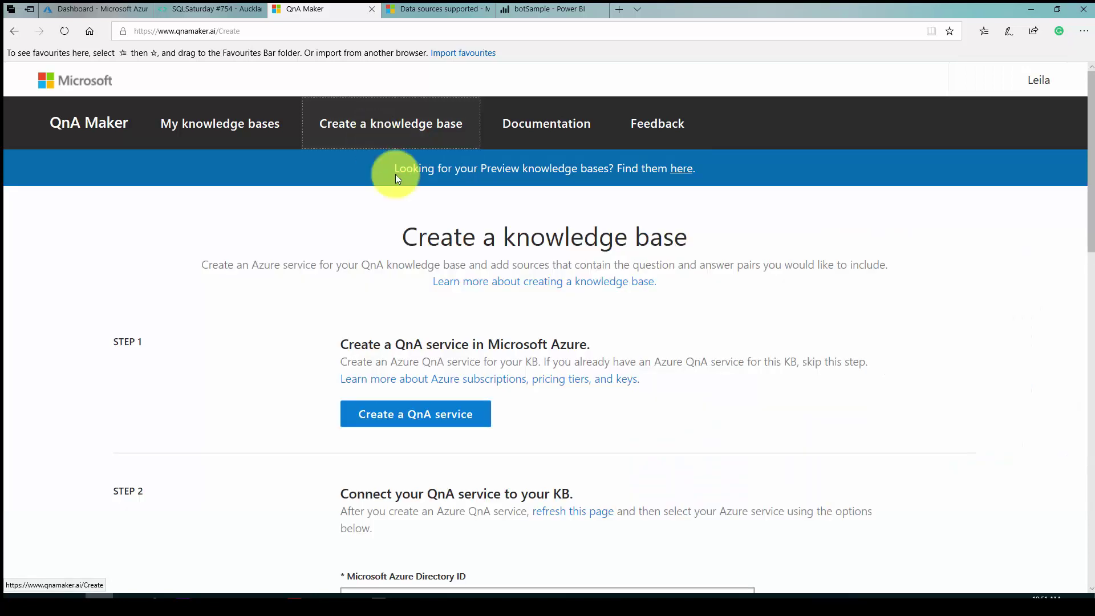
- Look over the setup steps and open the Azure form for creating a QnA service, signing in with the personal Gmail account
scroll(456, 413, "down", 3)
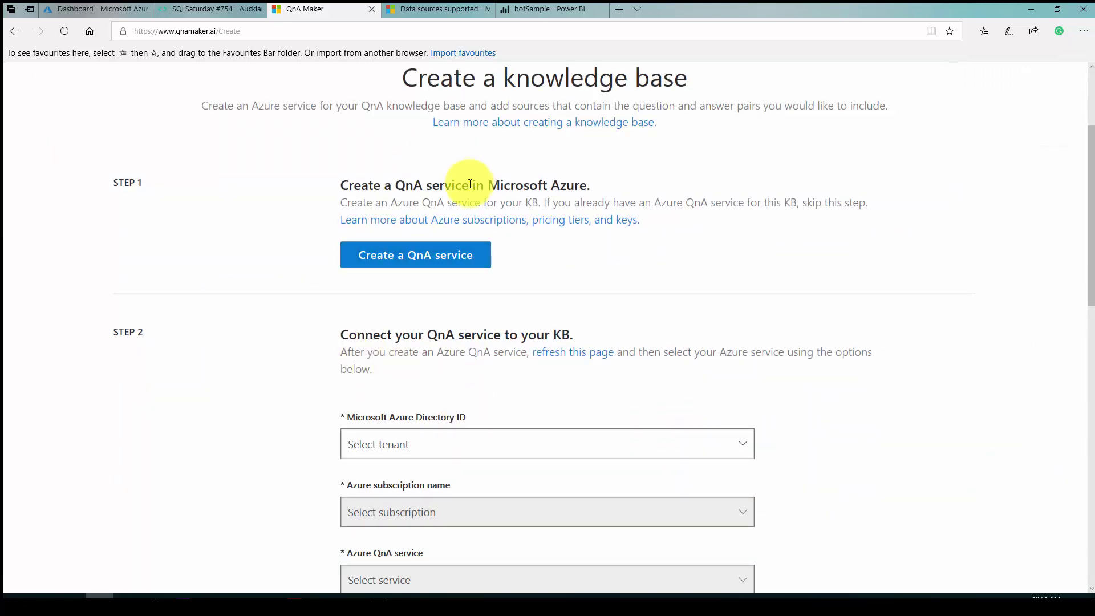
scroll(244, 342, "up", 3)
scroll(244, 342, "down", 11)
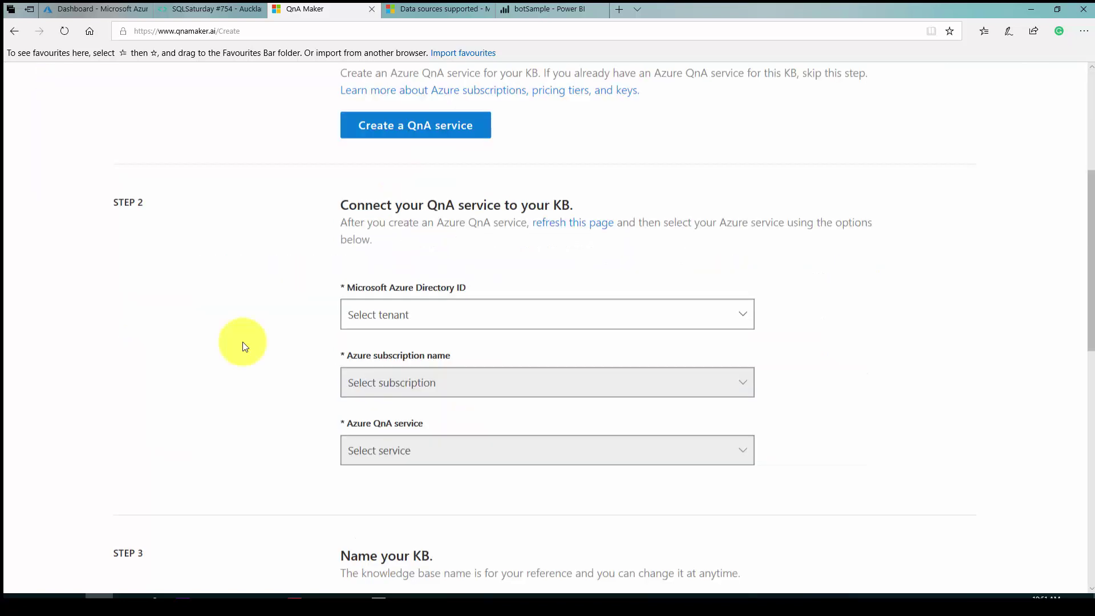
scroll(413, 316, "up", 9)
scroll(412, 317, "up", 1)
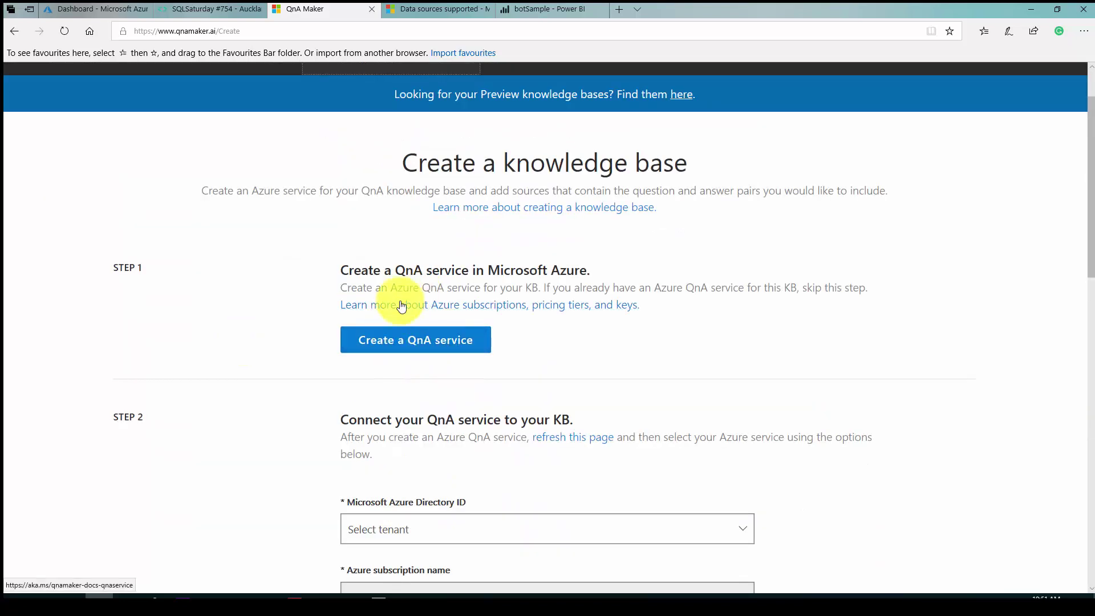
double_click(420, 277)
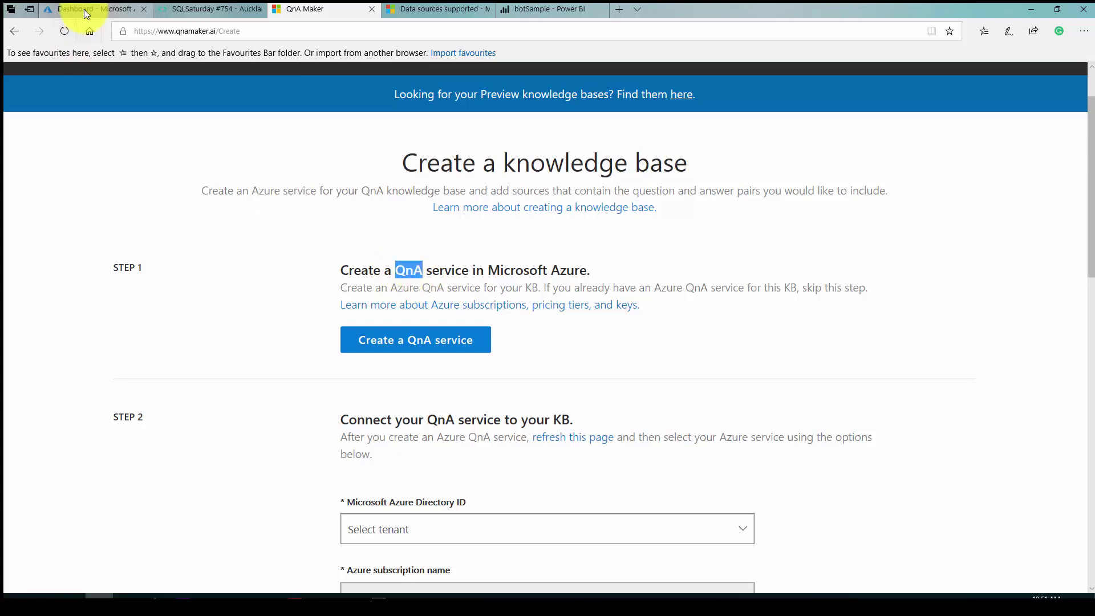
left_click(426, 346)
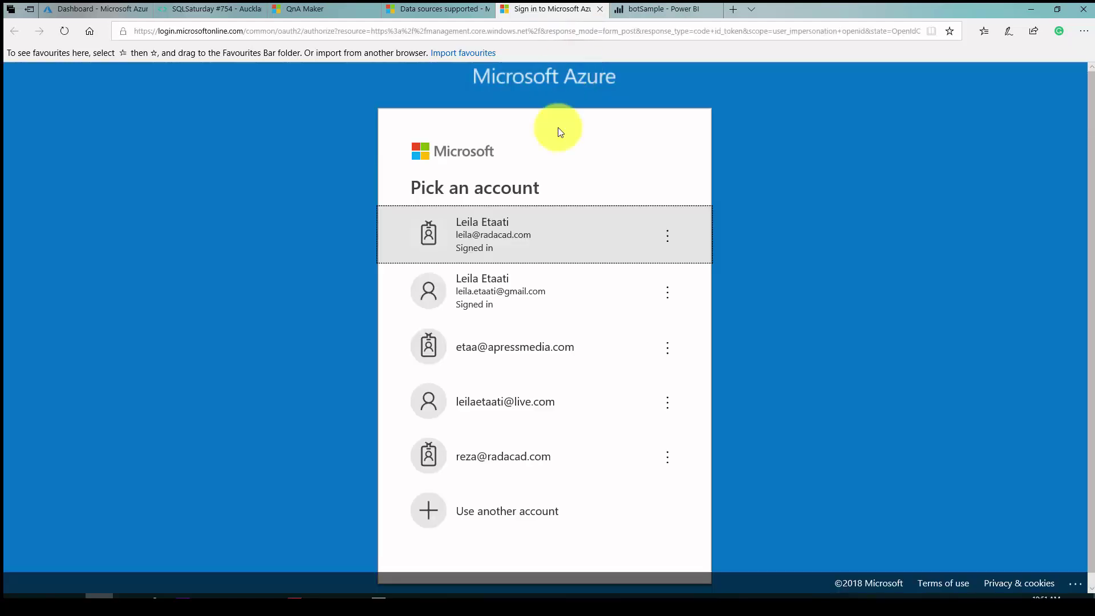
left_click(498, 306)
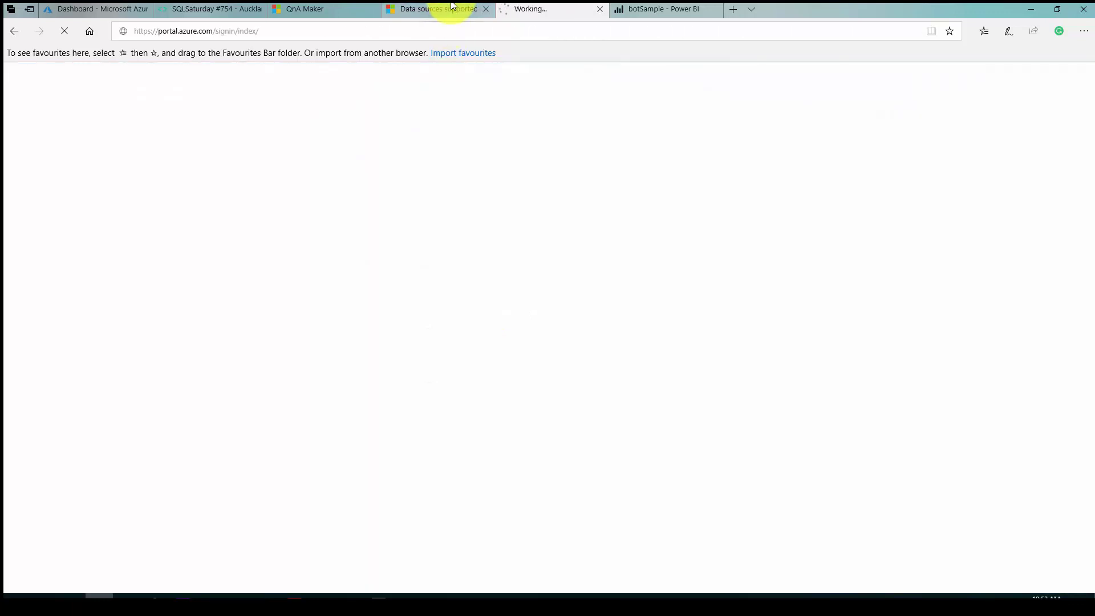
mouse_move(451, 6)
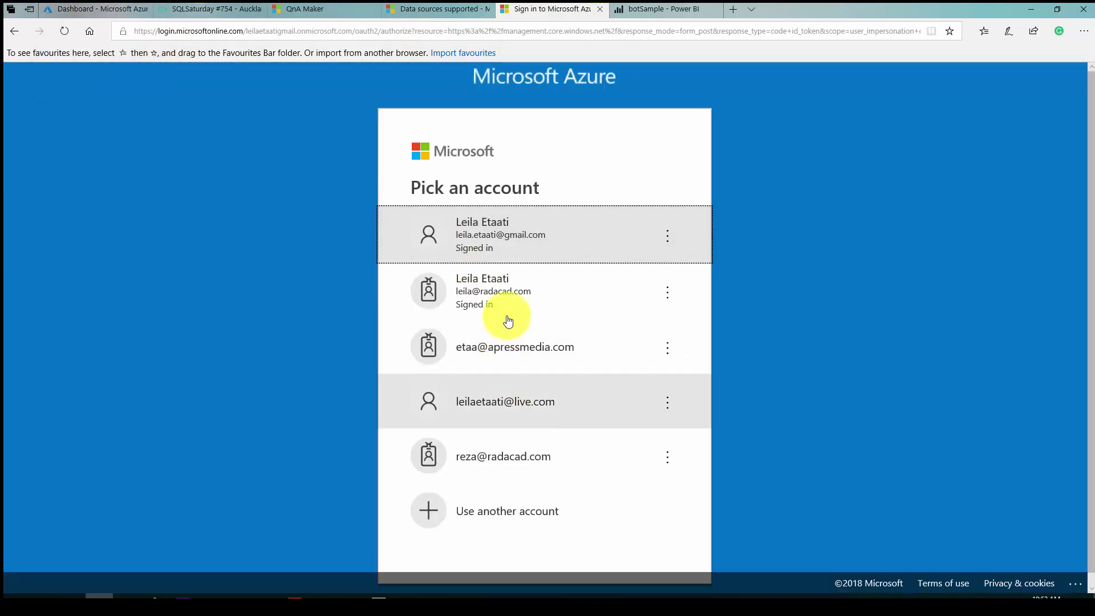
left_click(505, 229)
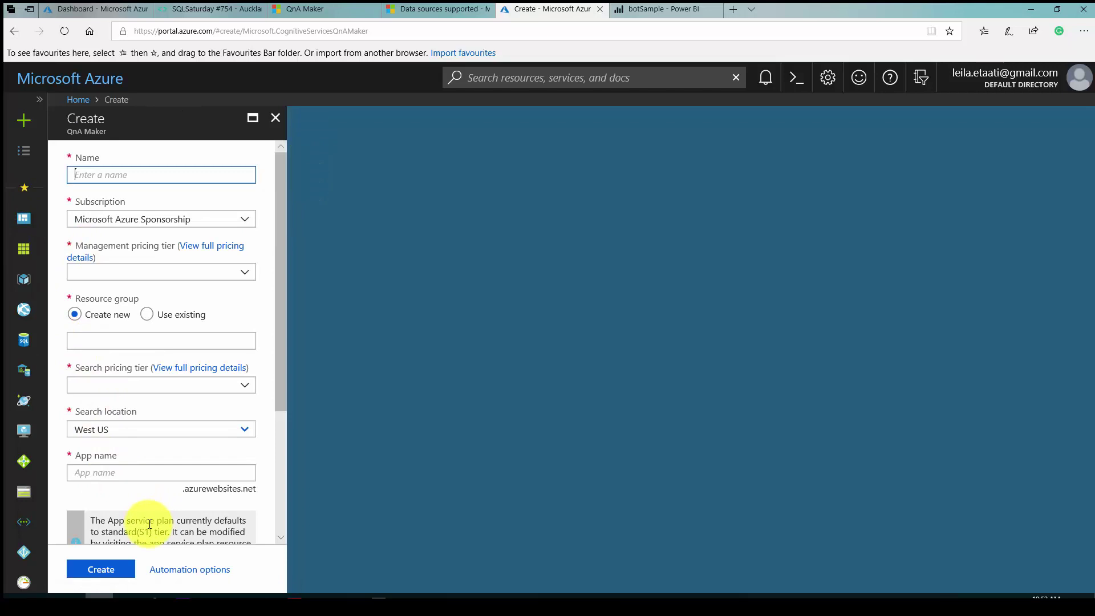
- Review the fields of the QnA Maker service form and close it, discarding the unsaved edits
scroll(149, 522, "down", 3)
scroll(145, 514, "up", 3)
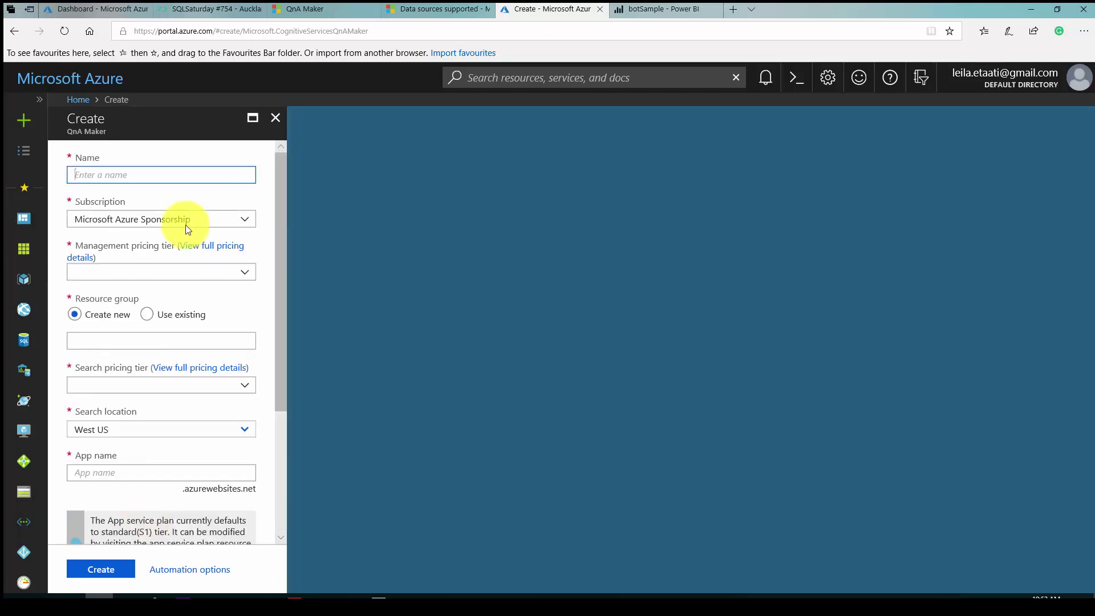
left_click(276, 127)
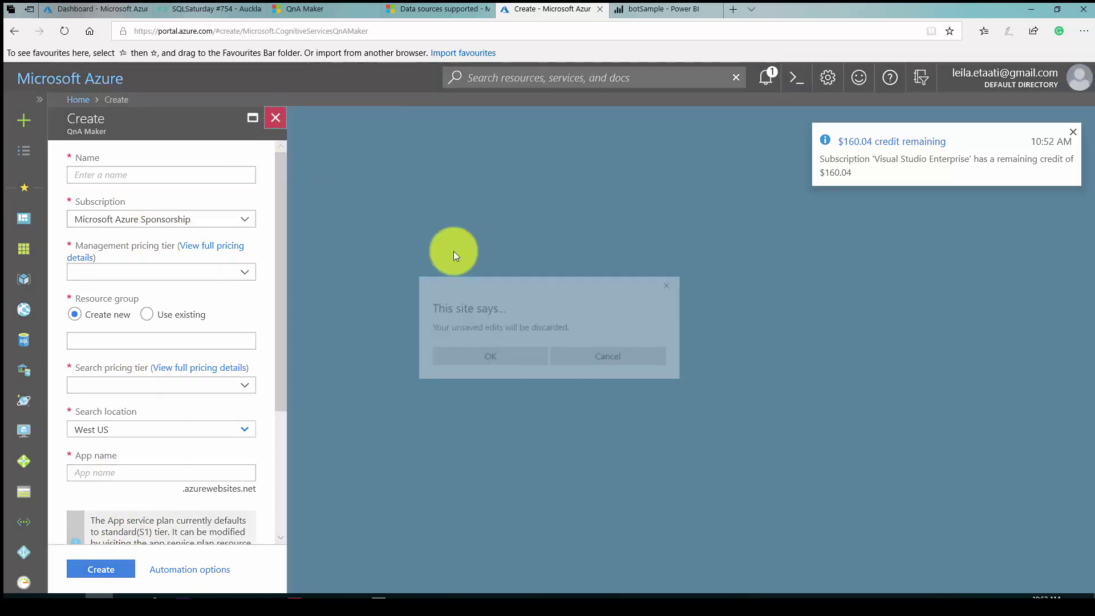
left_click(492, 355)
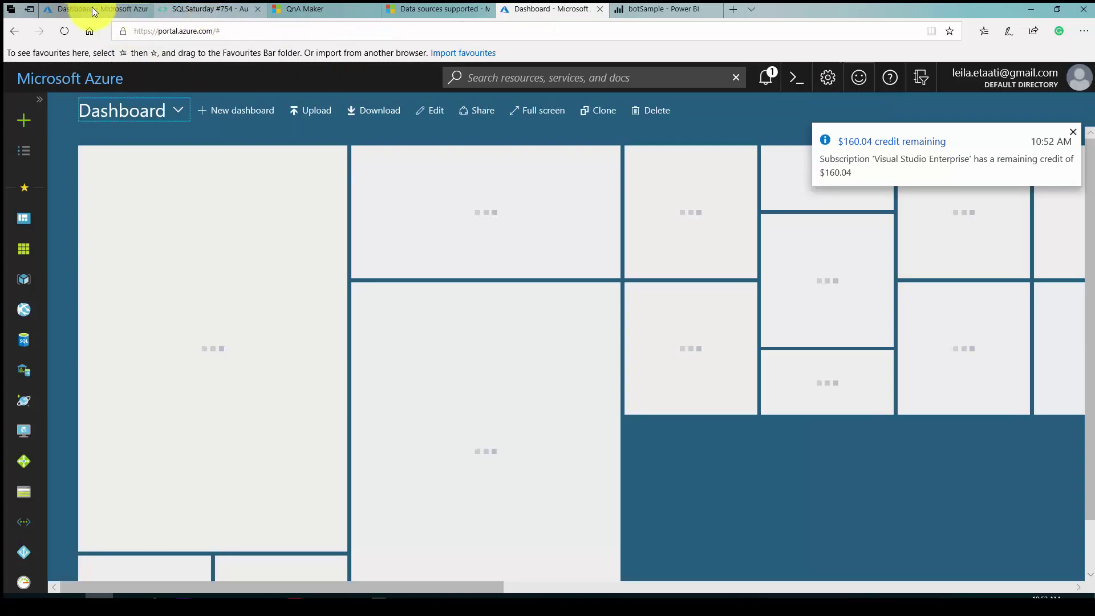
- In QnA Maker, connect the knowledge base to the default directory, the Microsoft Azure Sponsorship subscription and the QnAleilaAIbookbot service
left_click(331, 8)
scroll(423, 298, "down", 4)
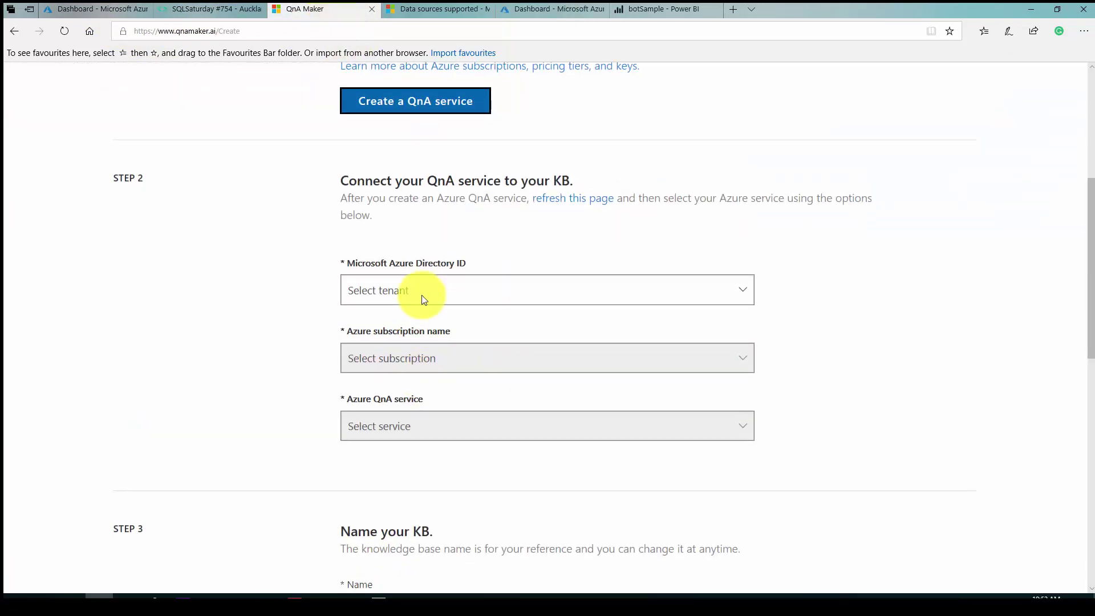
left_click(423, 298)
left_click(420, 304)
left_click(407, 357)
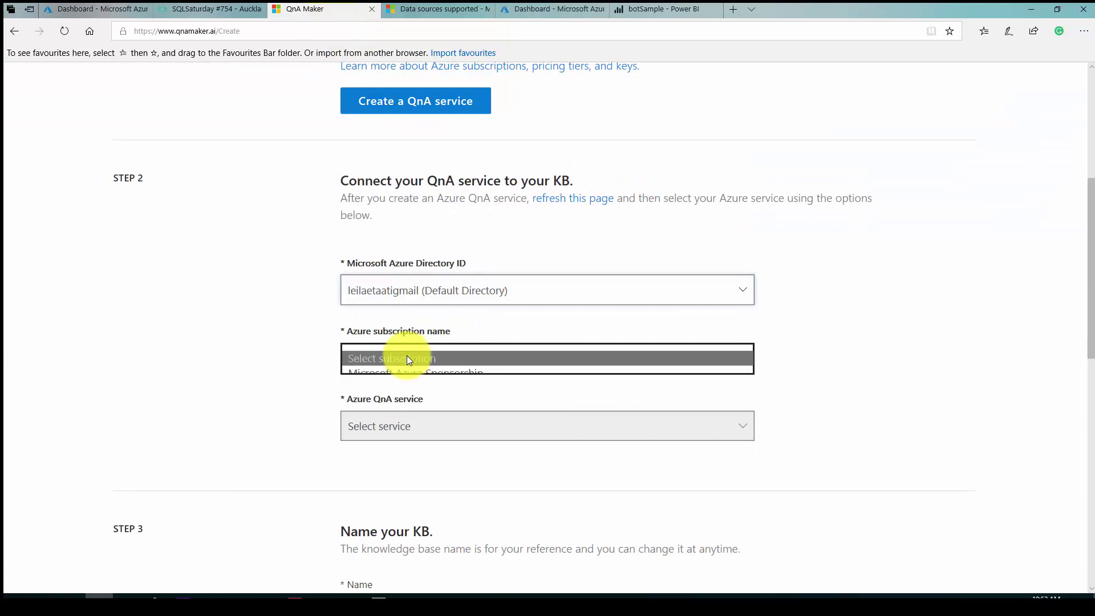
left_click(409, 372)
left_click(408, 422)
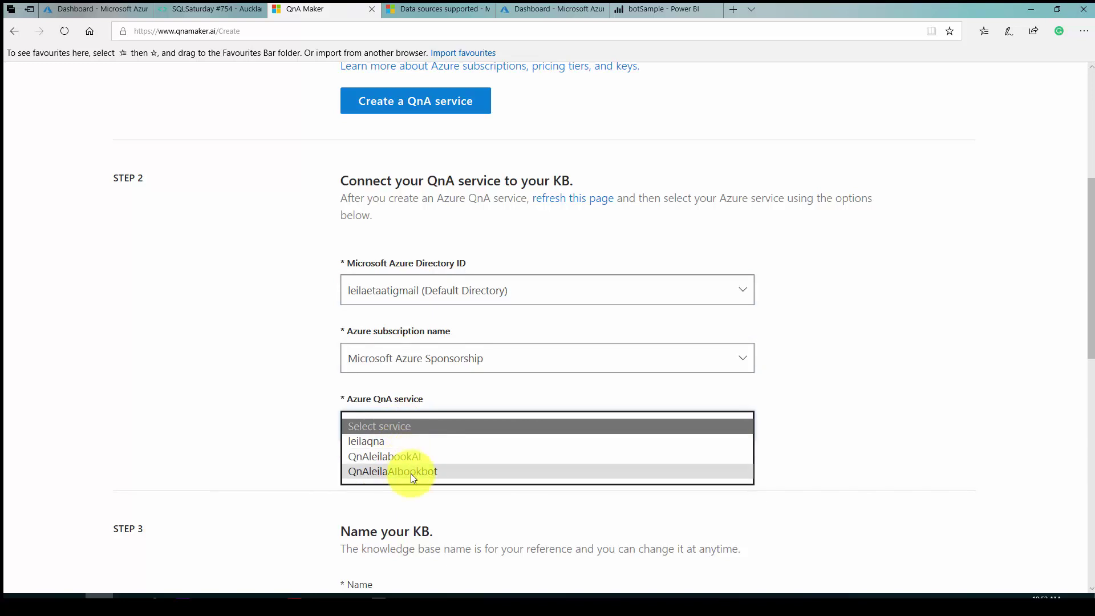
left_click(410, 473)
- Name the knowledge base "conference"
scroll(416, 482, "down", 4)
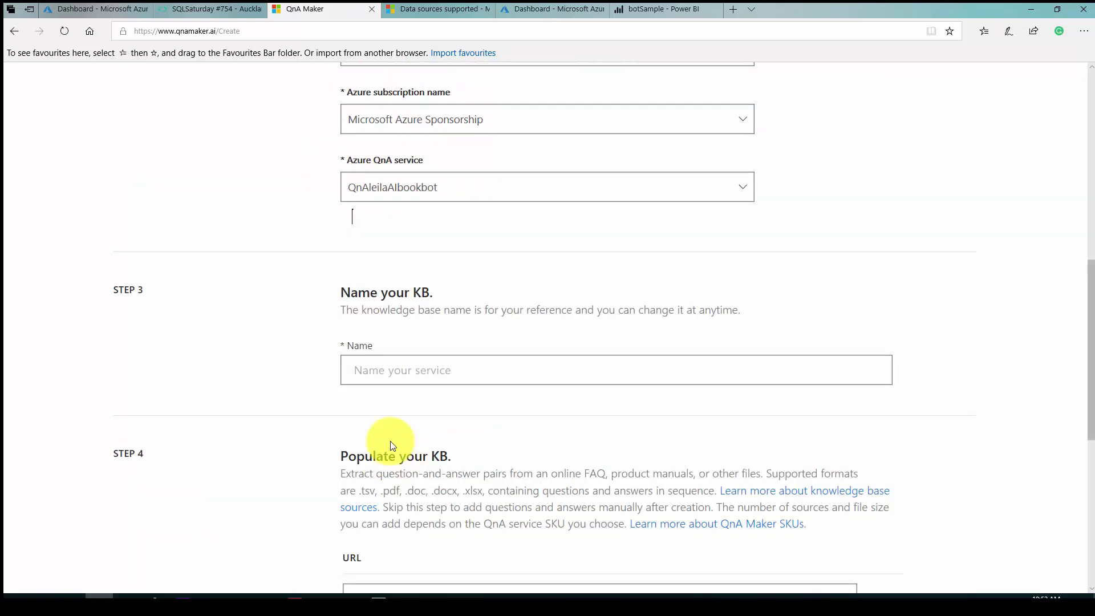
left_click(383, 389)
type("conference")
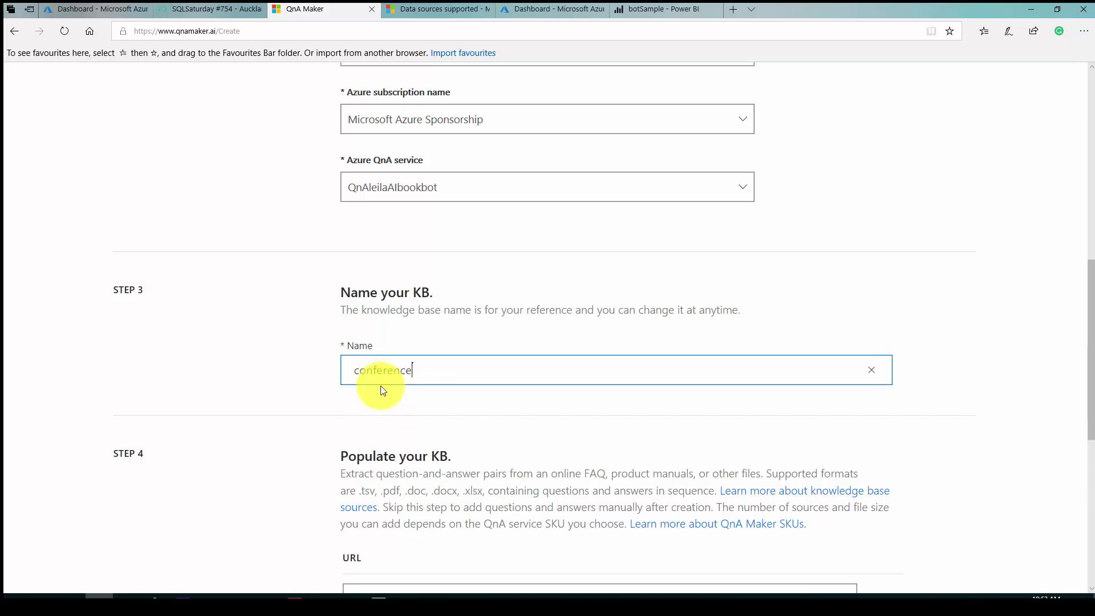
- Add the file When is SQL Saturday Auckland.docx as the source and create the knowledge base
scroll(382, 391, "down", 7)
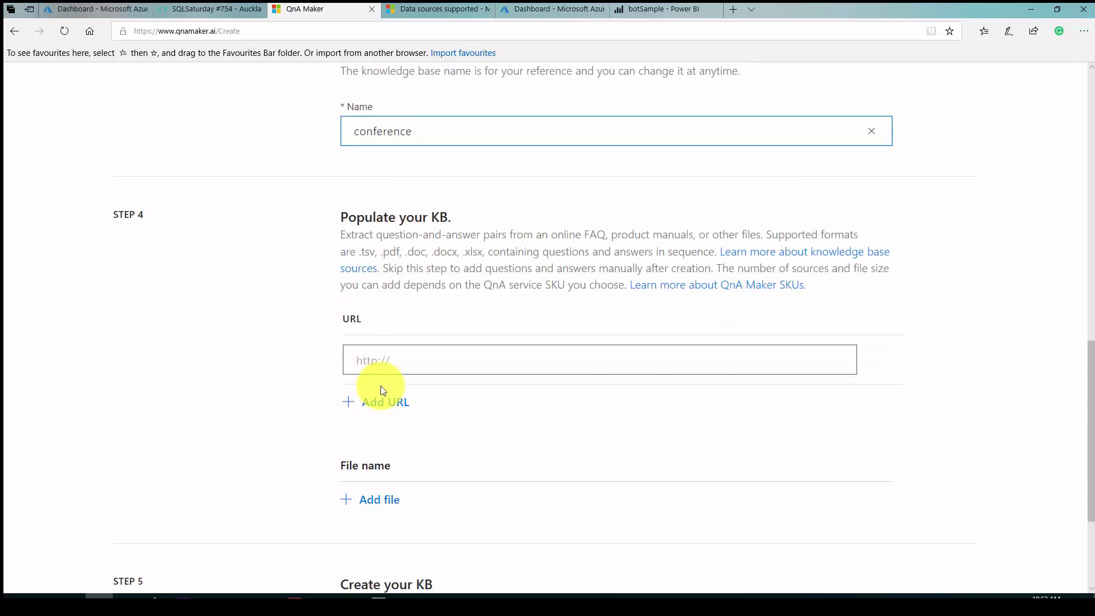
scroll(410, 222, "up", 1)
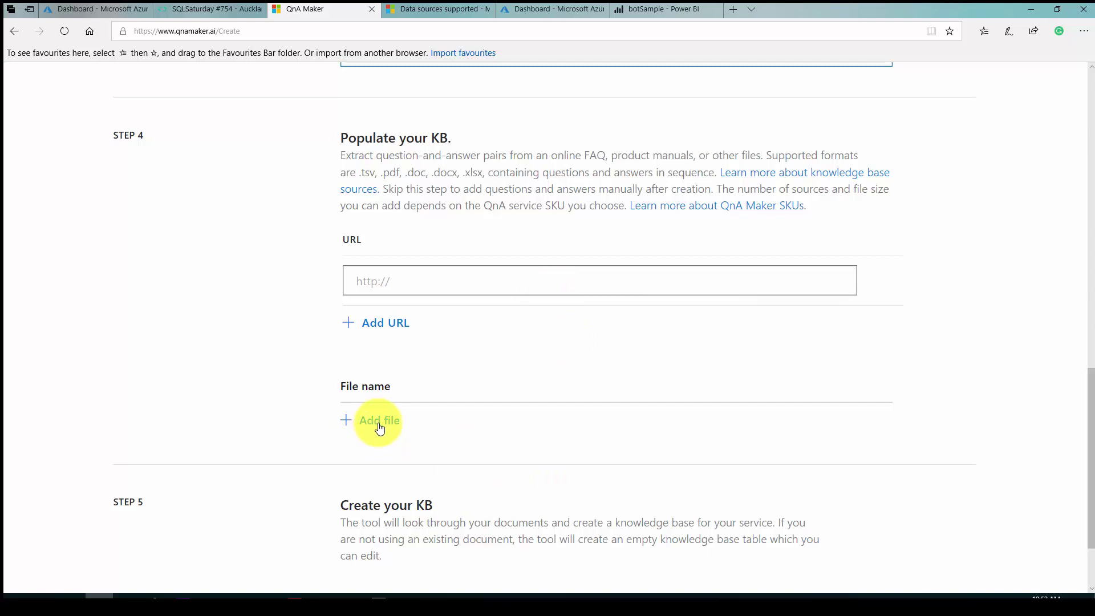
left_click(380, 428)
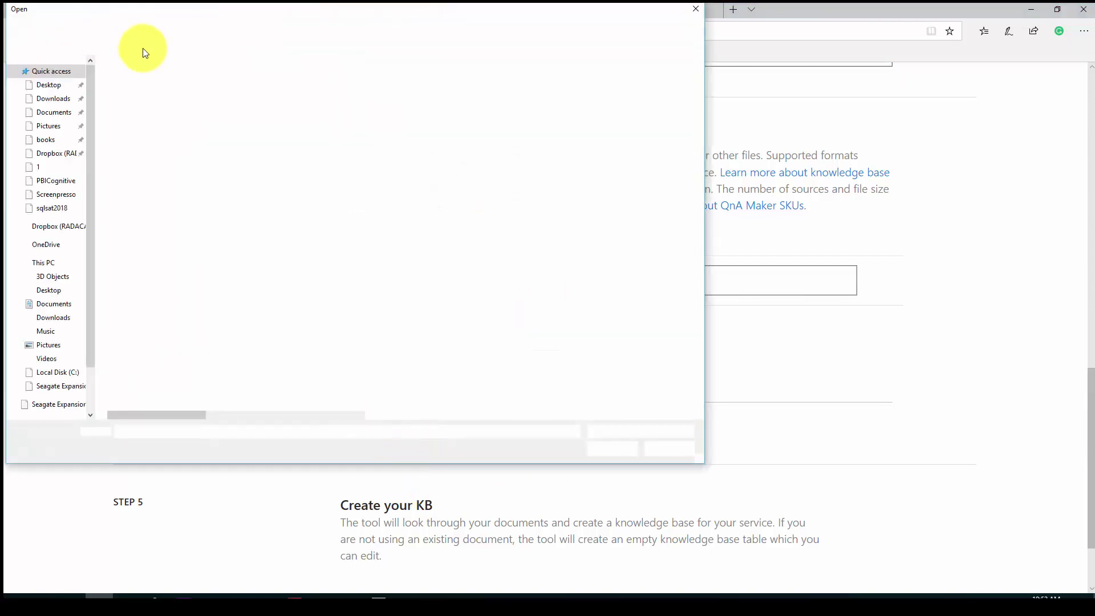
double_click(156, 79)
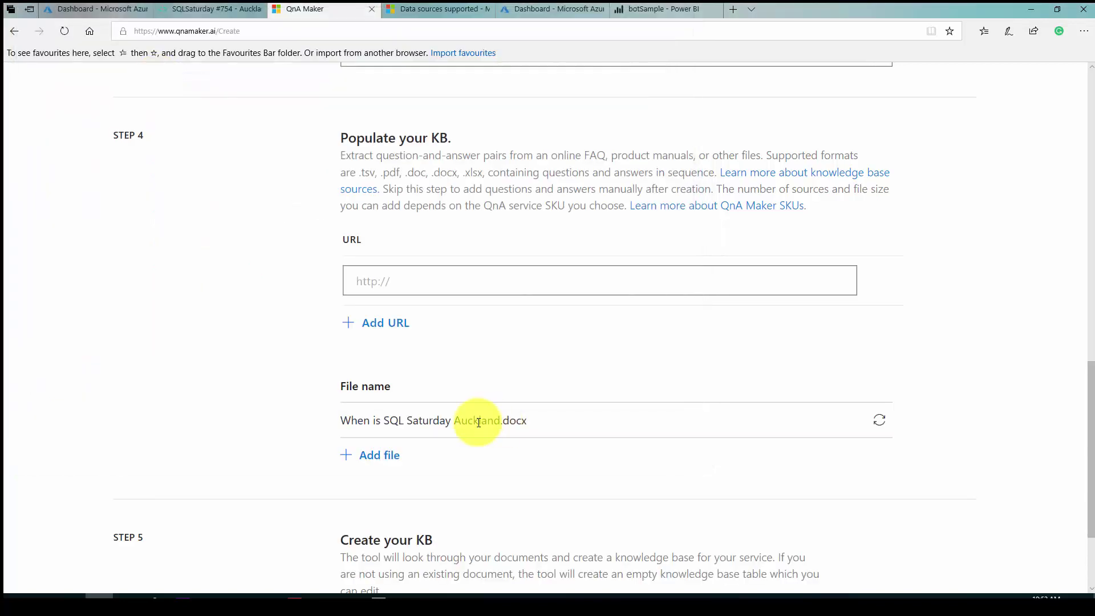
scroll(381, 358, "down", 1)
scroll(381, 358, "down", 1)
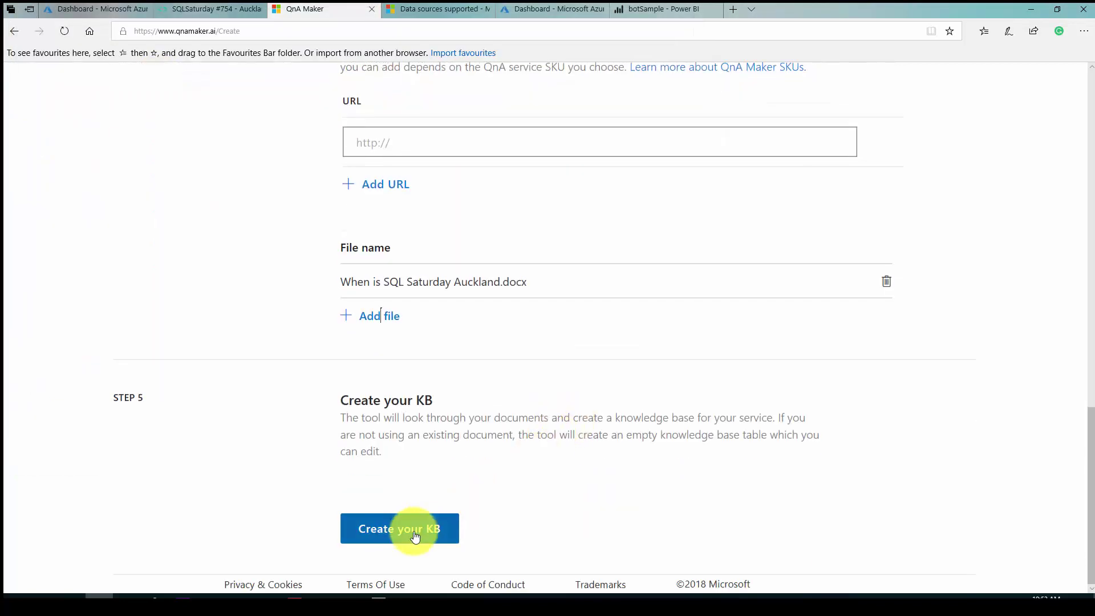
left_click(414, 537)
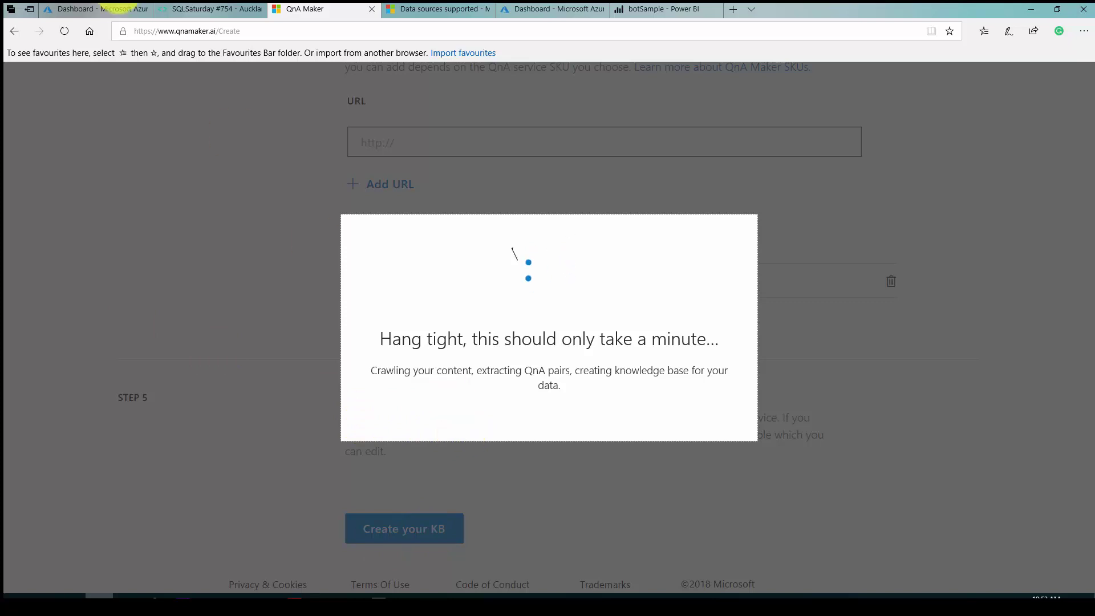
- Check the bot's application settings and the QnAleilaAIbookbot resource in the Azure portal
left_click(101, 8)
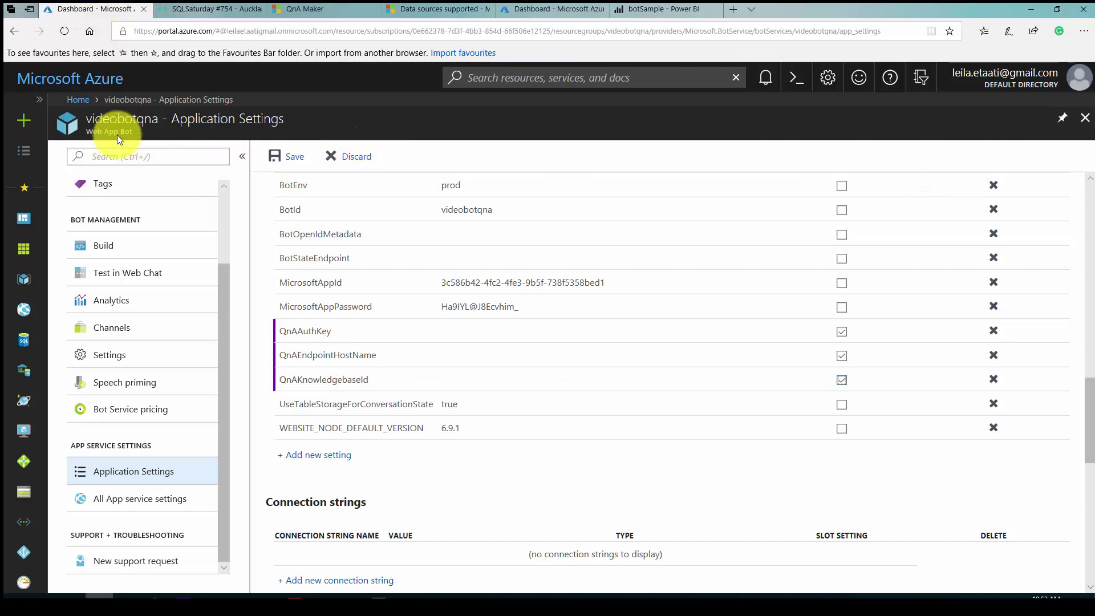
left_click(301, 10)
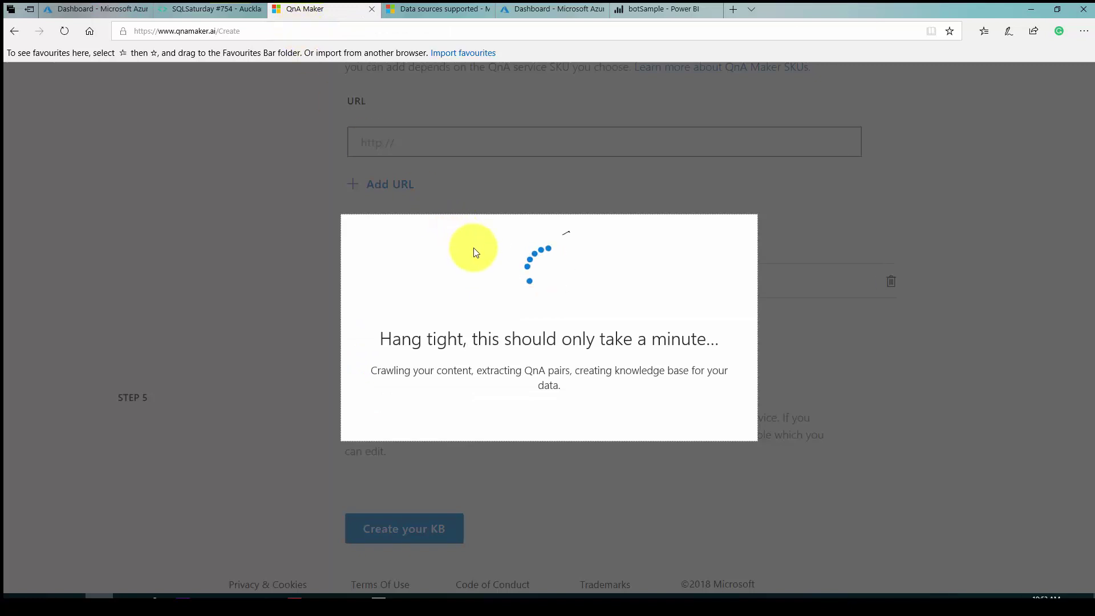
left_click(520, 11)
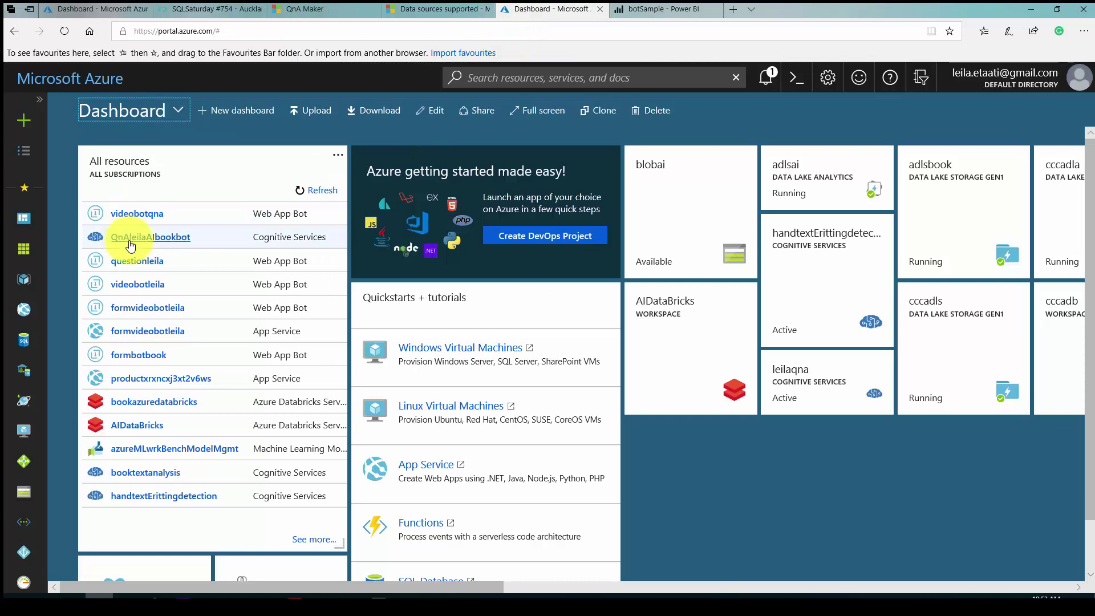
left_click(128, 247)
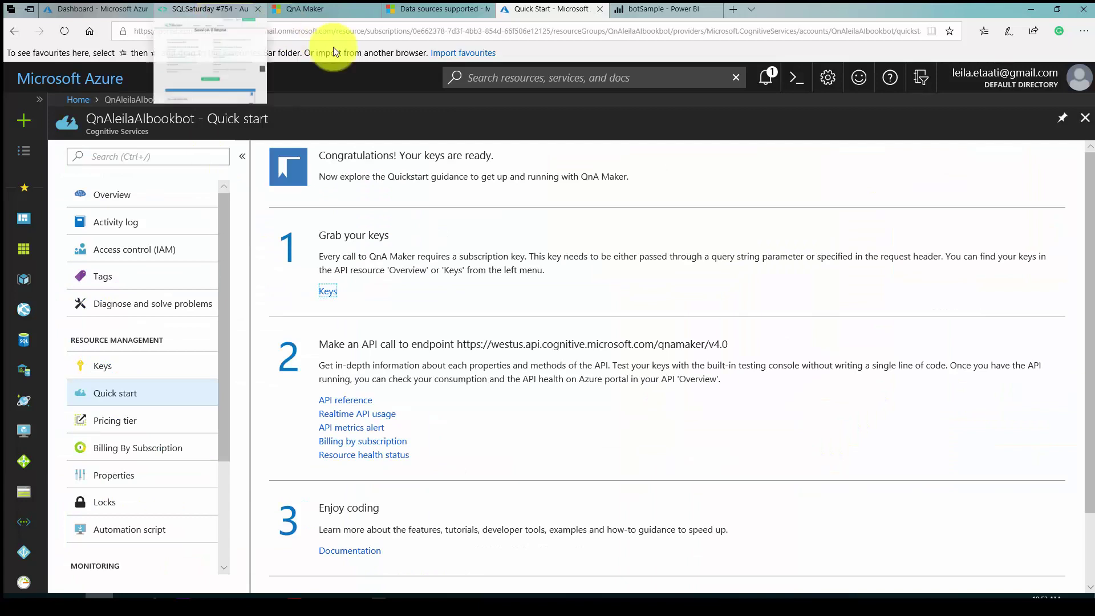
scroll(194, 315, "down", 3)
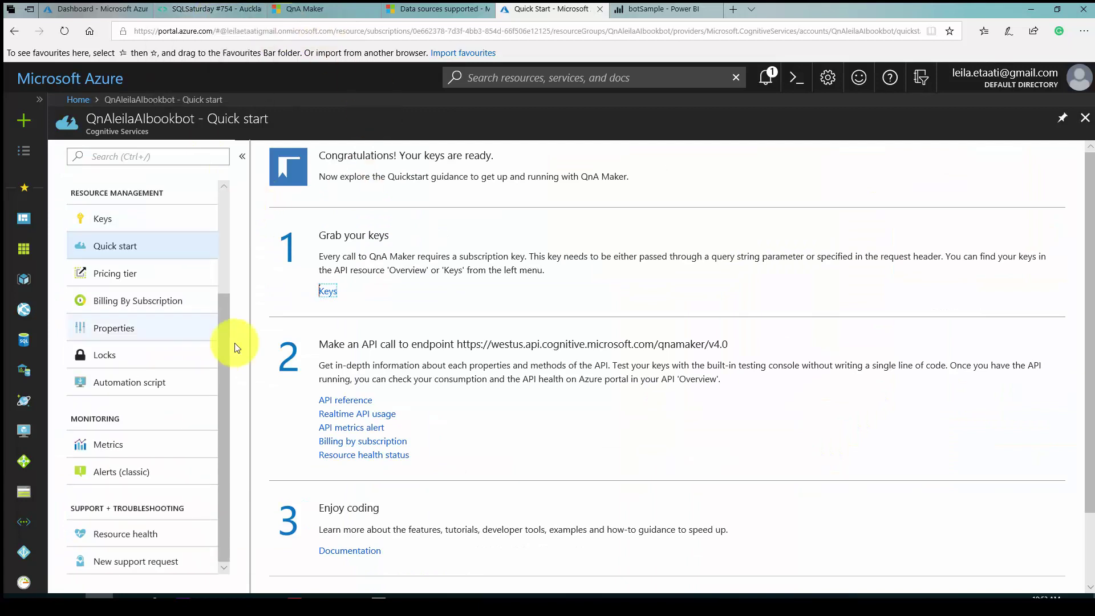
- Switch to QnA Maker and add a QnA pair with the question "Hi" and the answer "welcome to SQL Saturday"
left_click(307, 13)
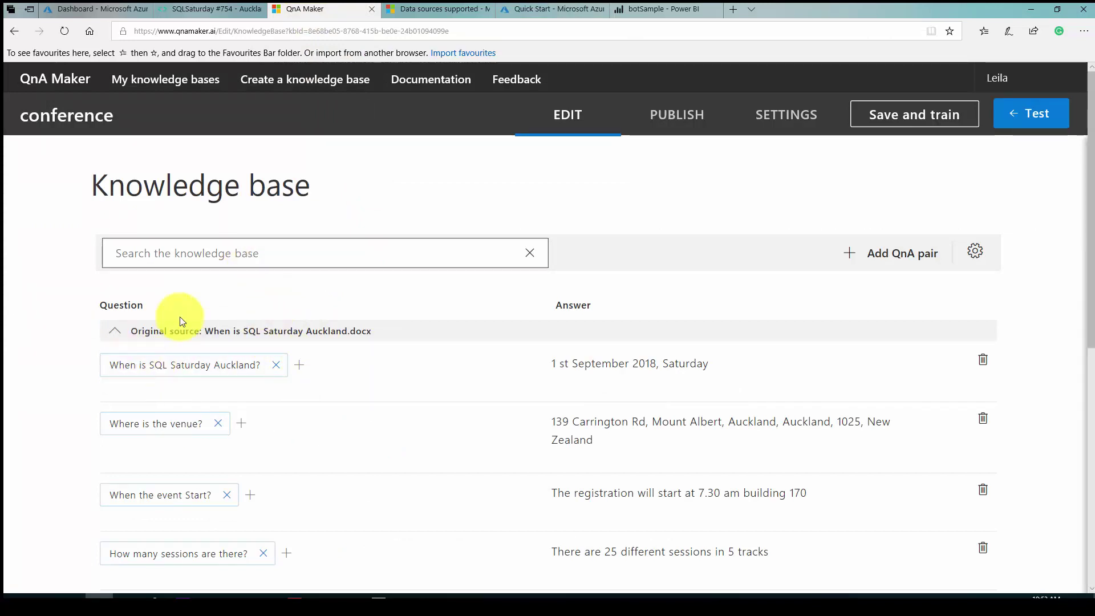
left_click(169, 255)
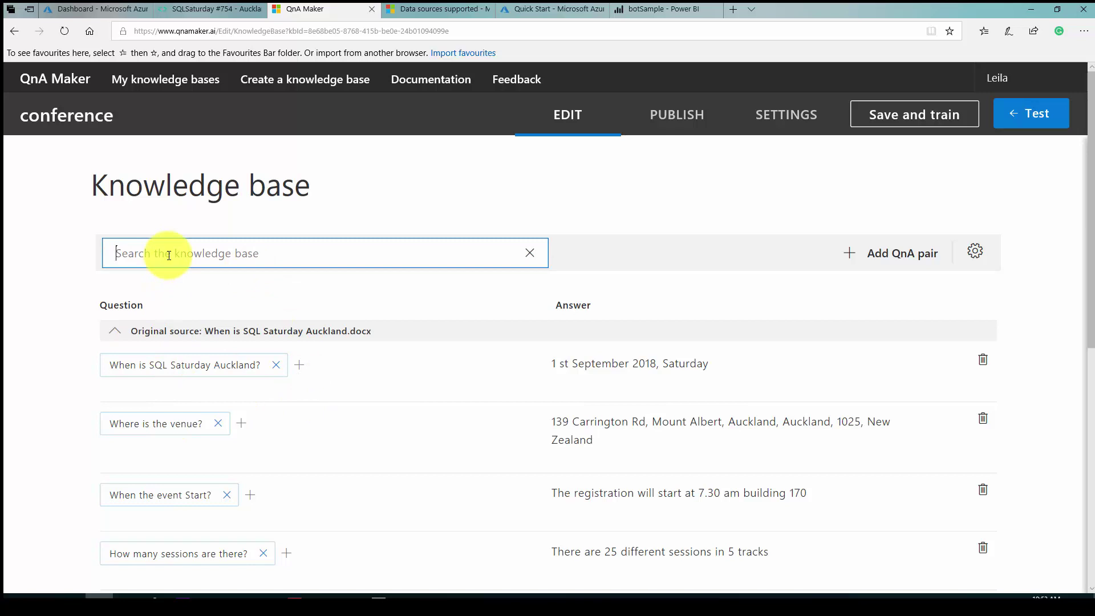
left_click(887, 253)
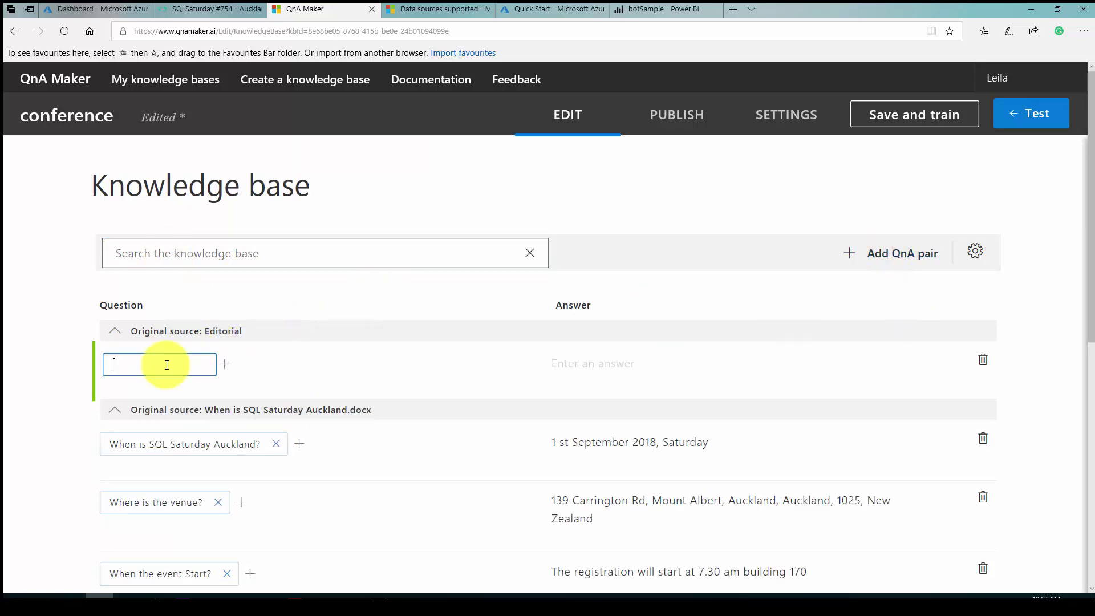
type("Hi")
left_click(580, 365)
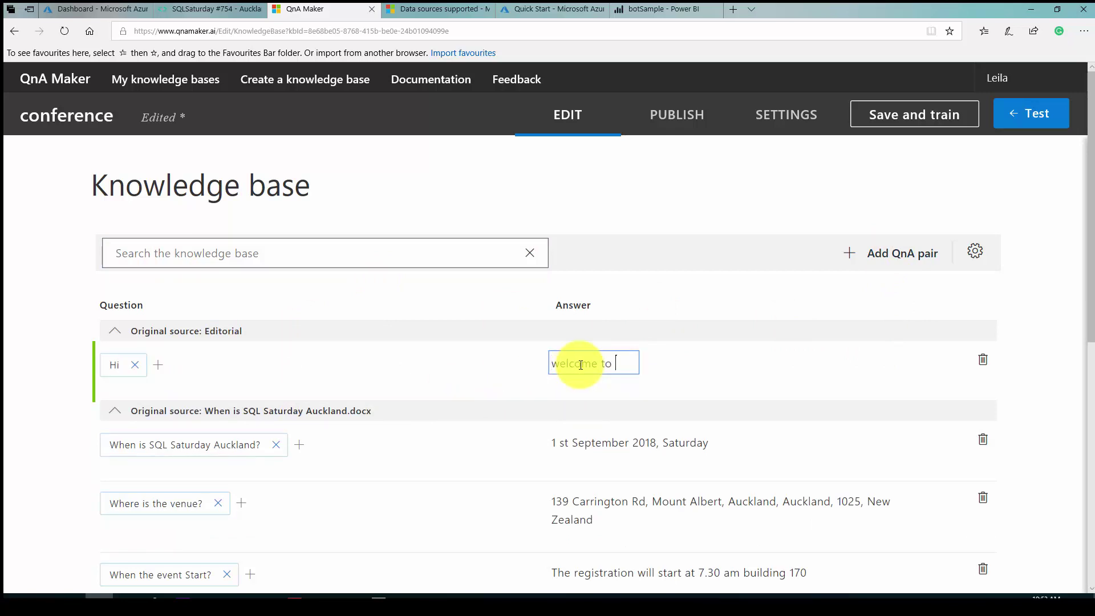
type("welcome to SQL Saturday")
- Add "Hello" and "Test" as alternative questions to the "Hi" pair
left_click(159, 365)
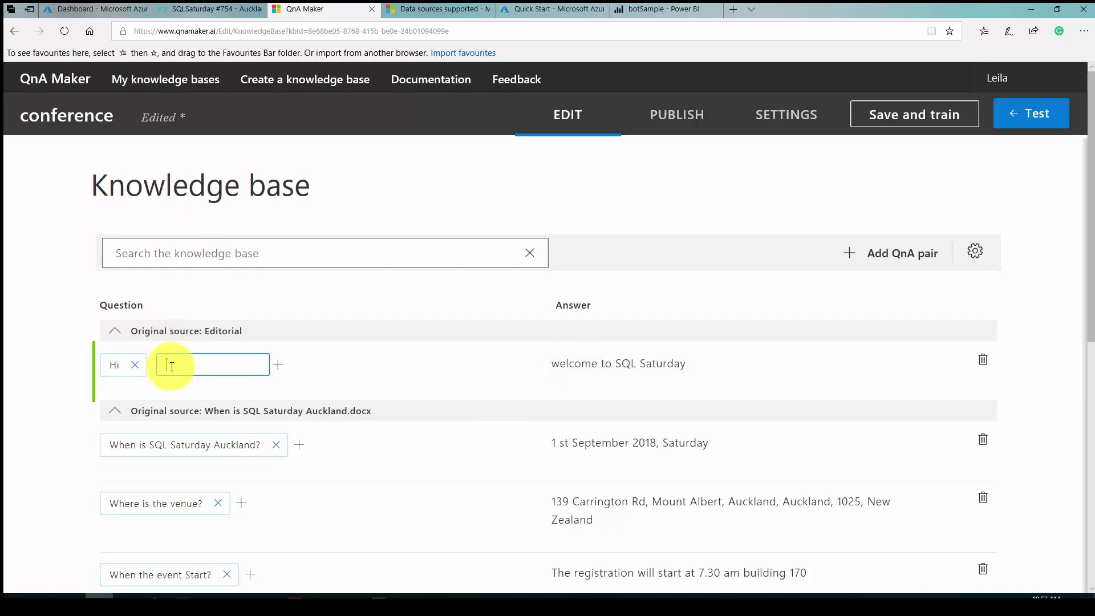
type("Hello")
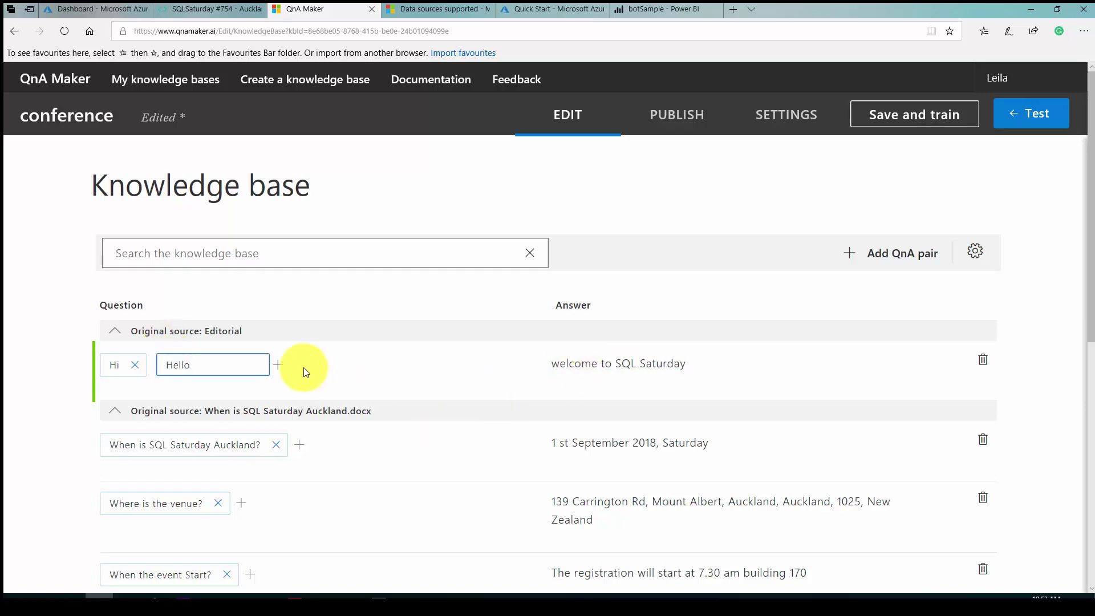
key("Return")
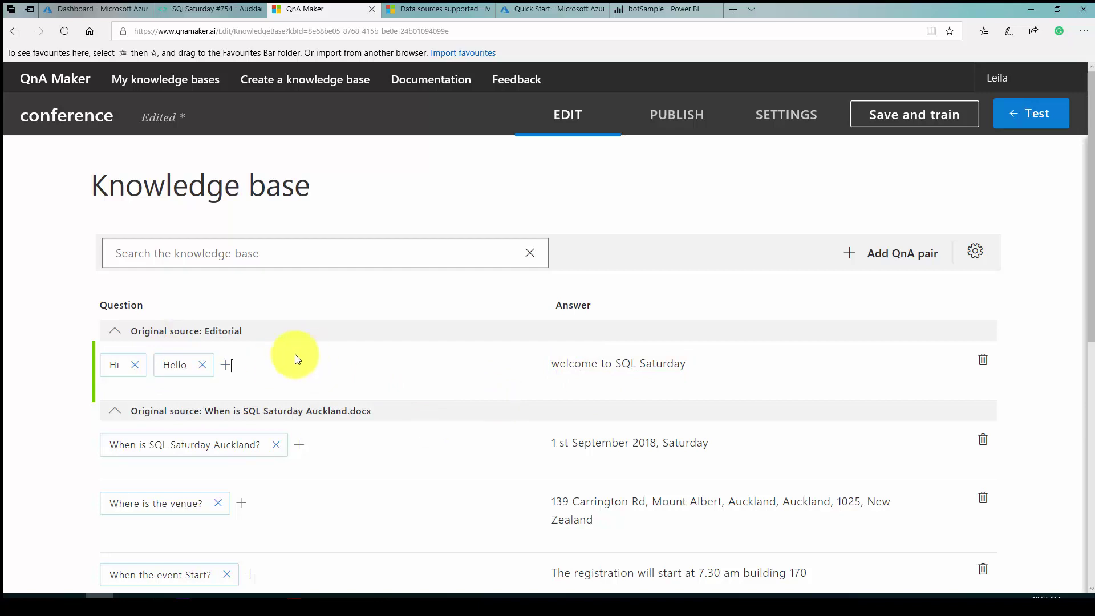
left_click(229, 368)
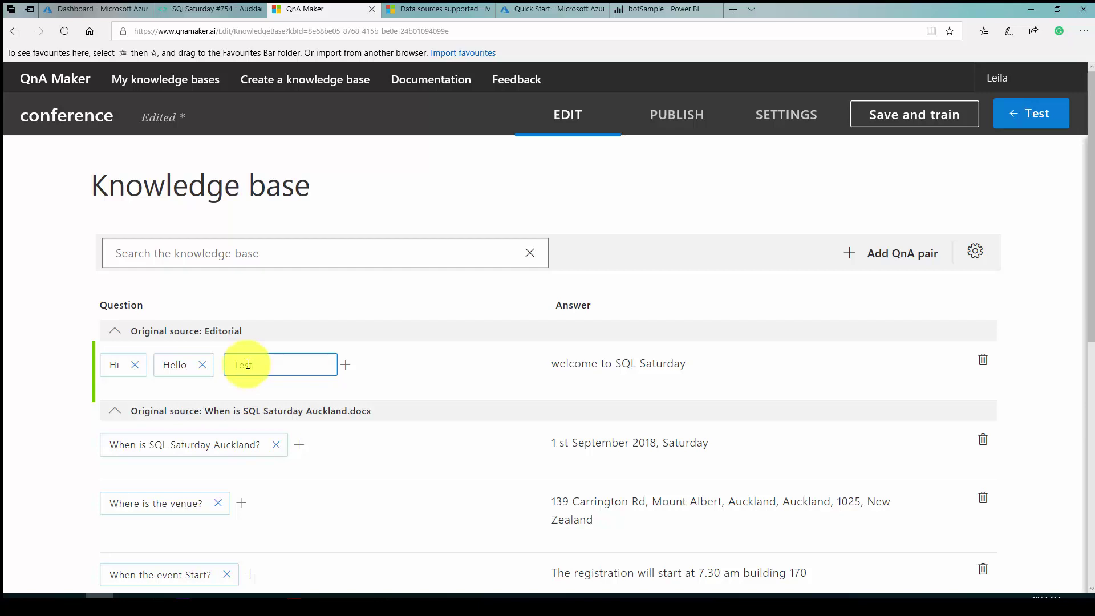
type("st")
- Add the alternative phrasings "when is the event", "when" and "when is the conference" to the question "When is SQL Saturday Auckland?"
scroll(217, 363, "down", 3)
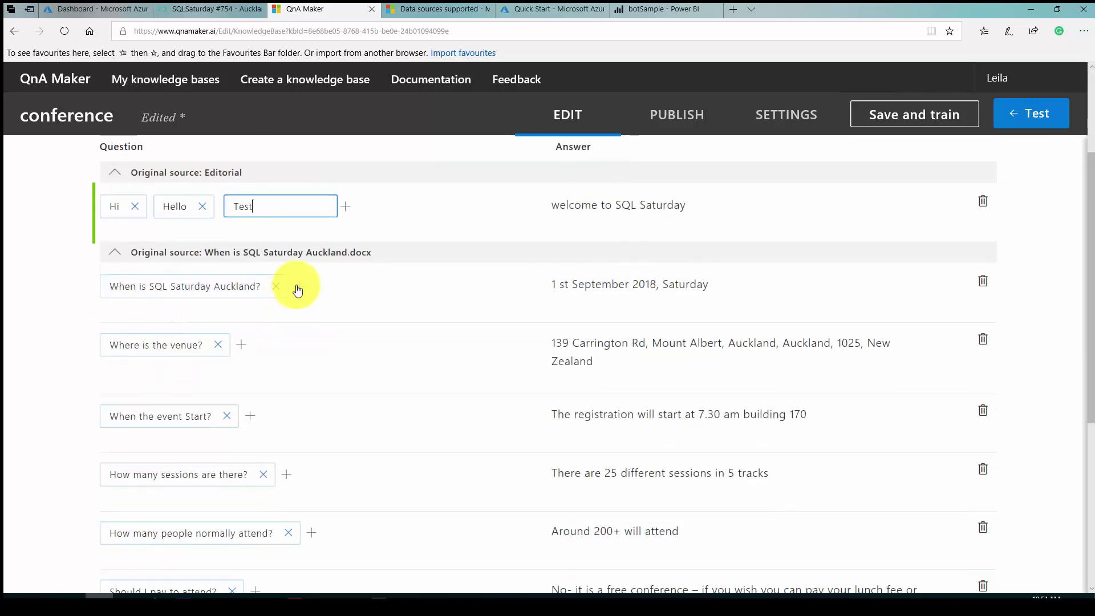
left_click(298, 289)
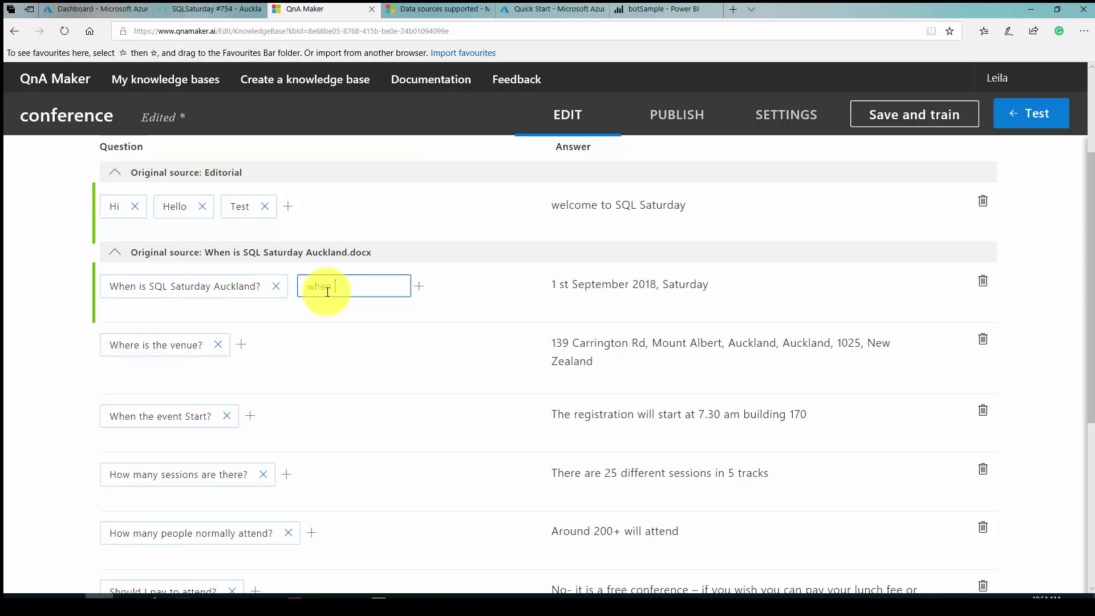
type("when is the event")
left_click(420, 286)
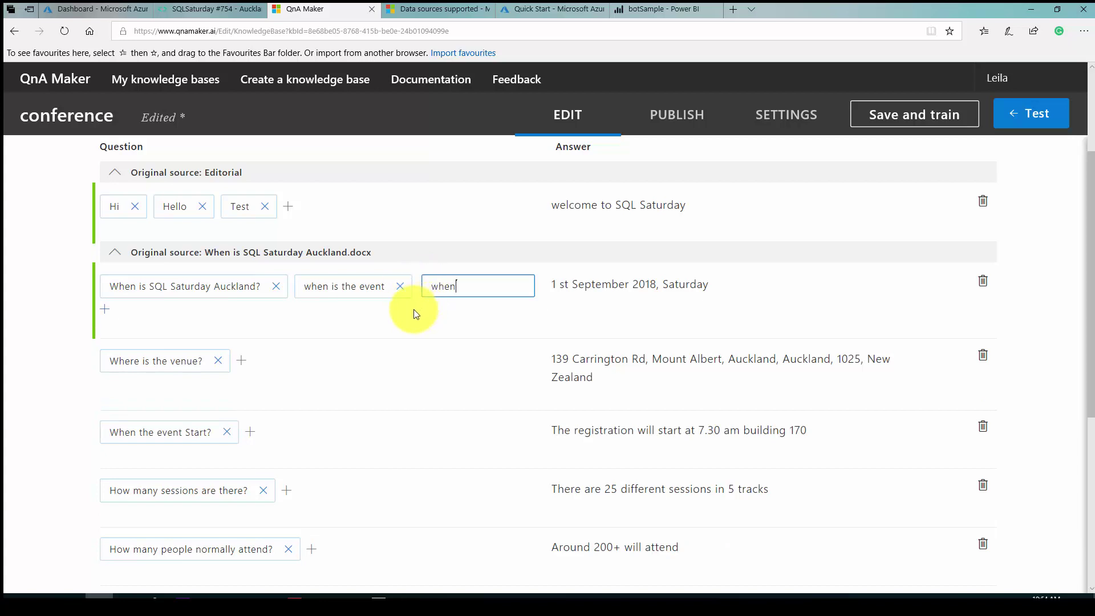
key("Return")
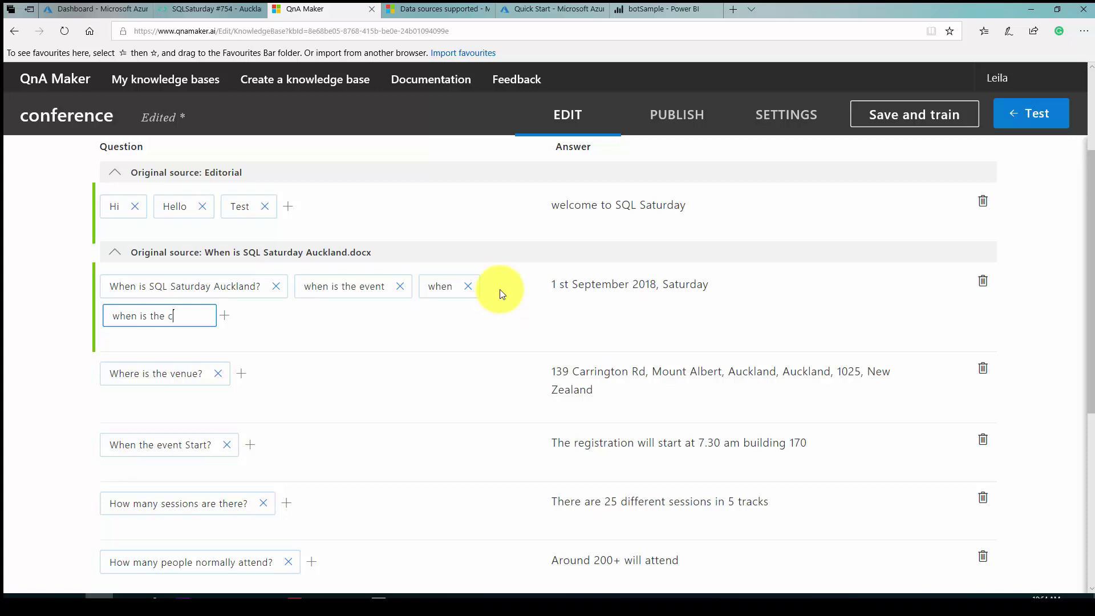
type("when is the conference")
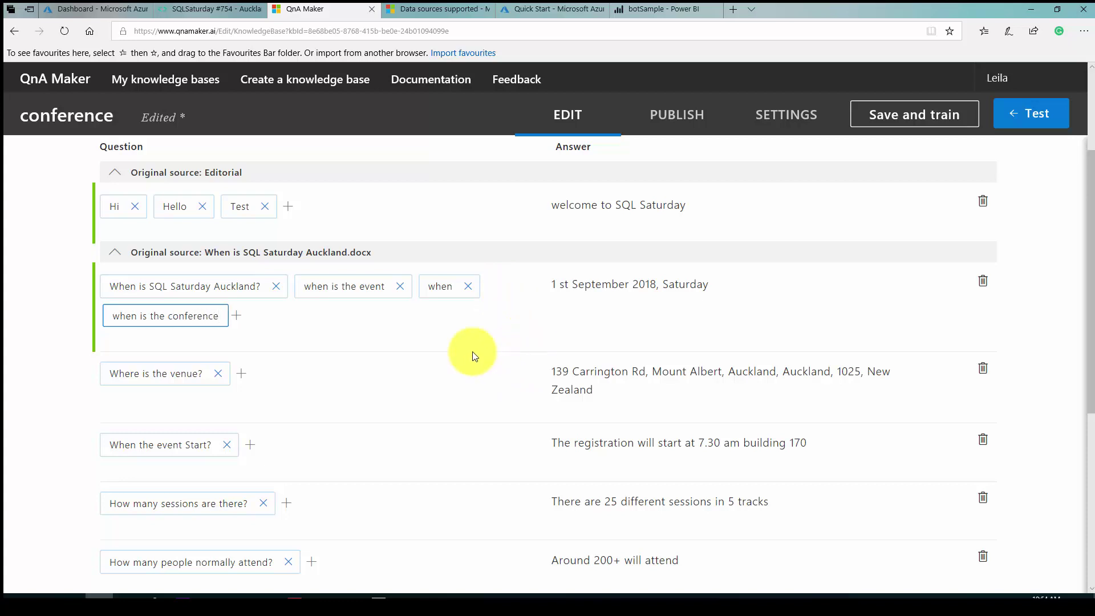
- Add the alternative phrasings "where is the location" and "where" to the question "Where is the venue?"
left_click(242, 374)
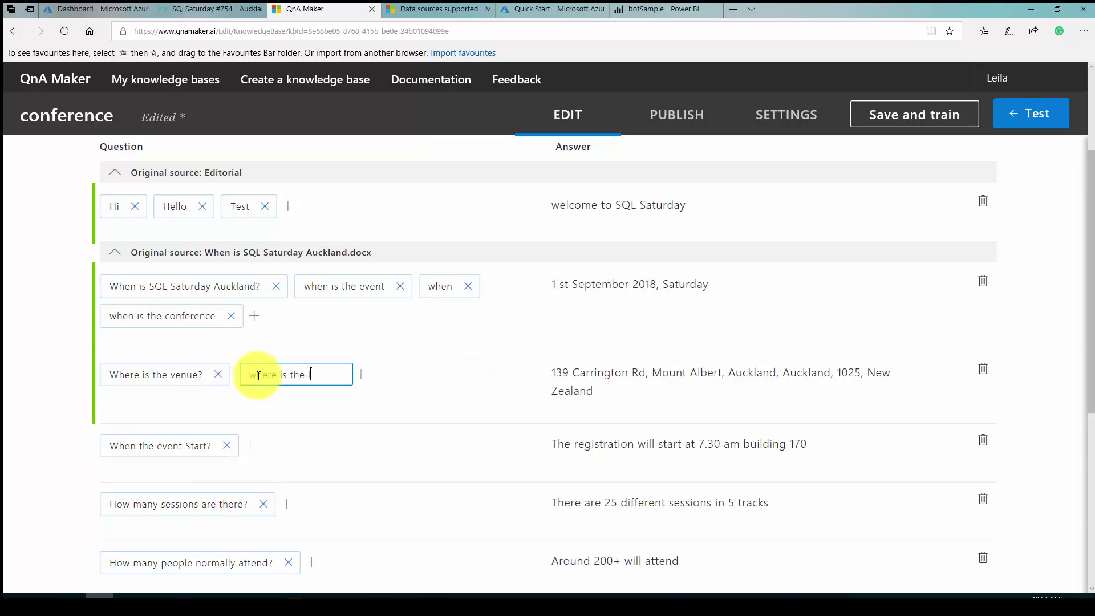
left_click(364, 375)
left_click(381, 376)
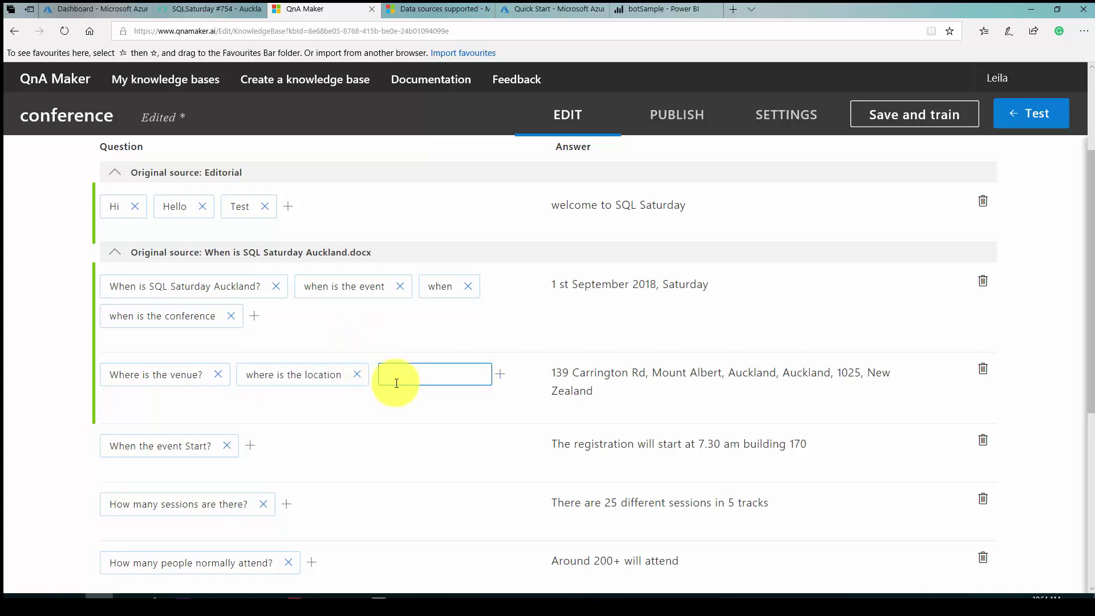
type("where")
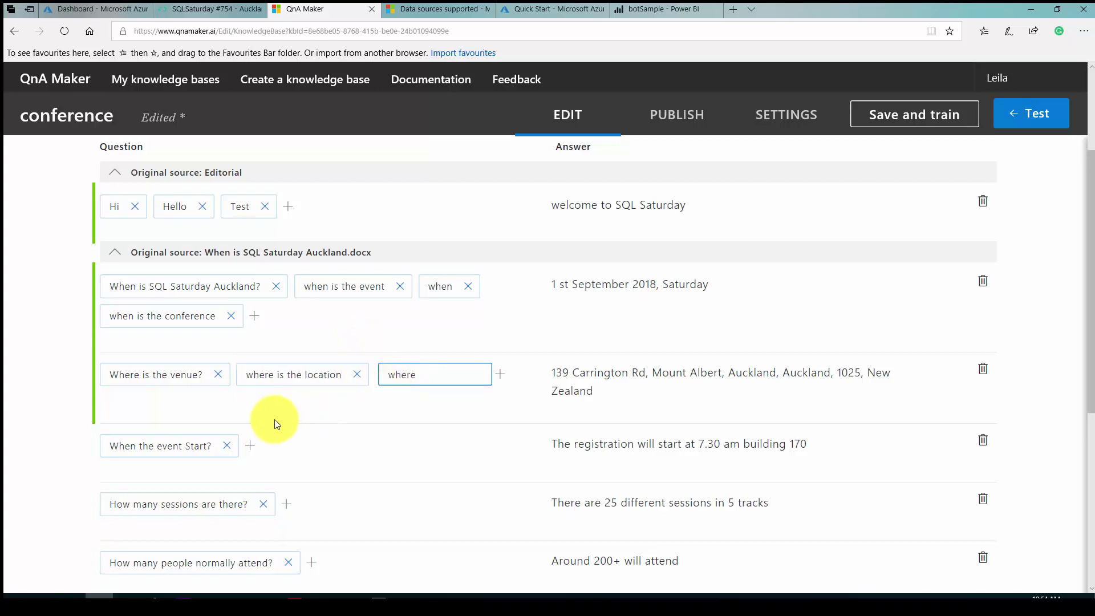
left_click(391, 448)
- Save and train the conference knowledge base and publish it to the qnaleilaaibookbot service
scroll(392, 436, "down", 6)
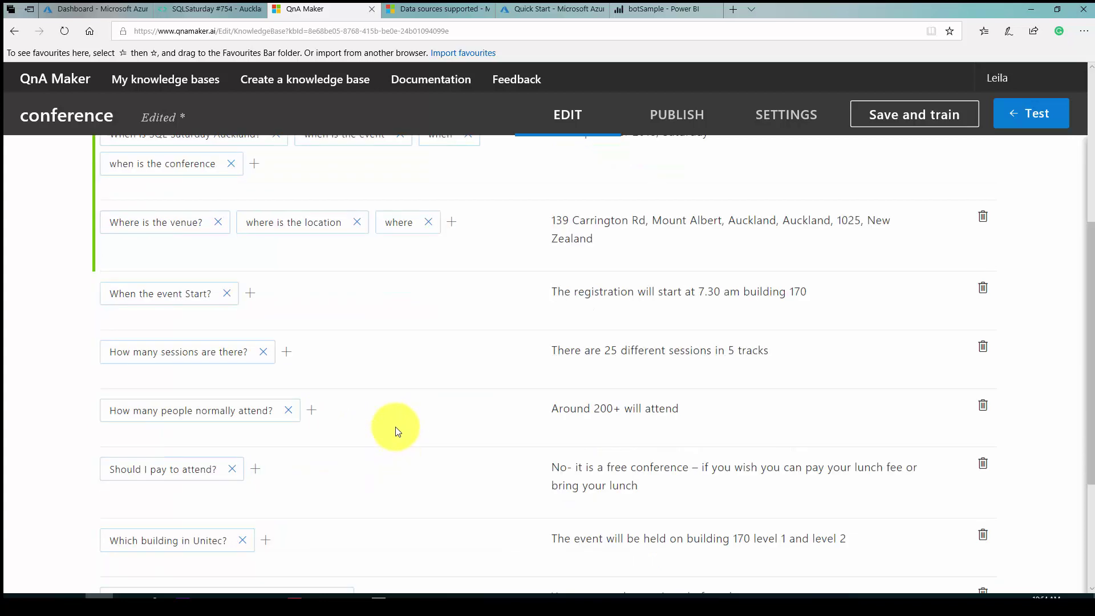
scroll(393, 431, "up", 6)
scroll(395, 428, "up", 3)
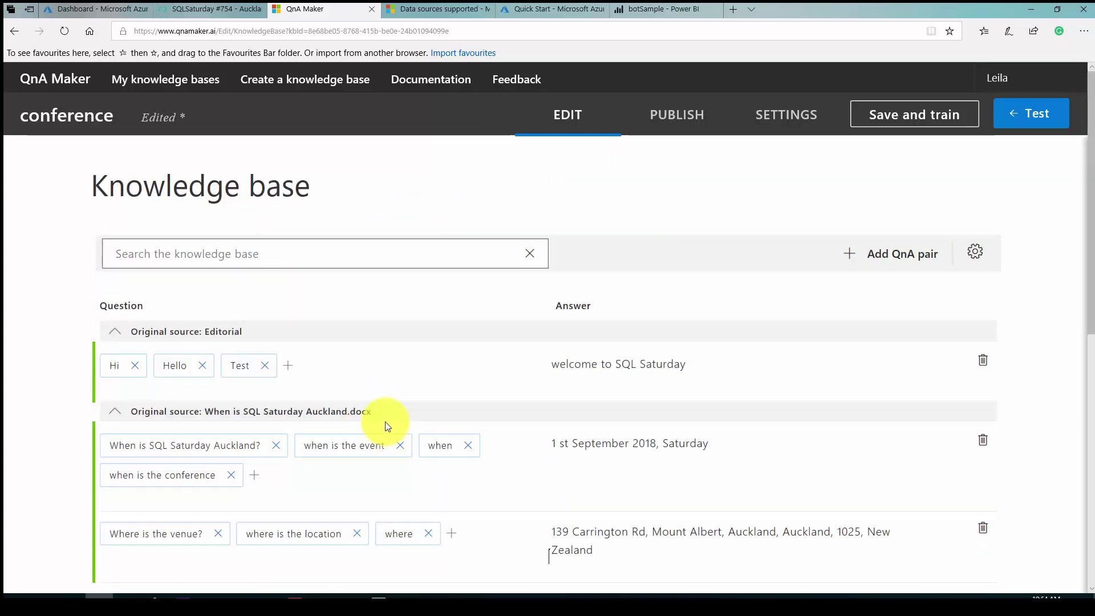
left_click(886, 113)
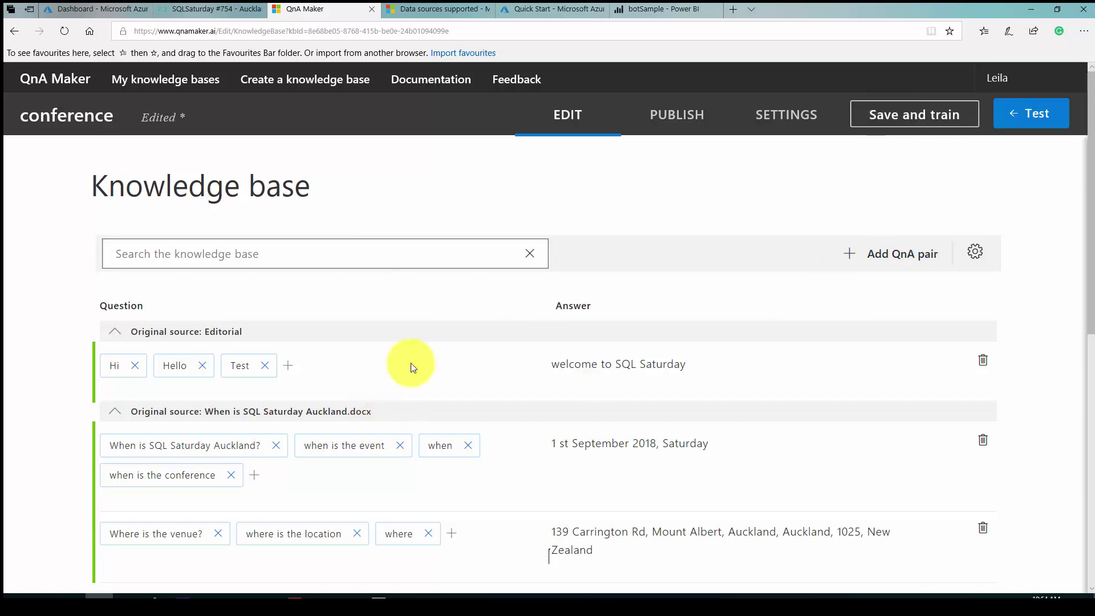
left_click(895, 123)
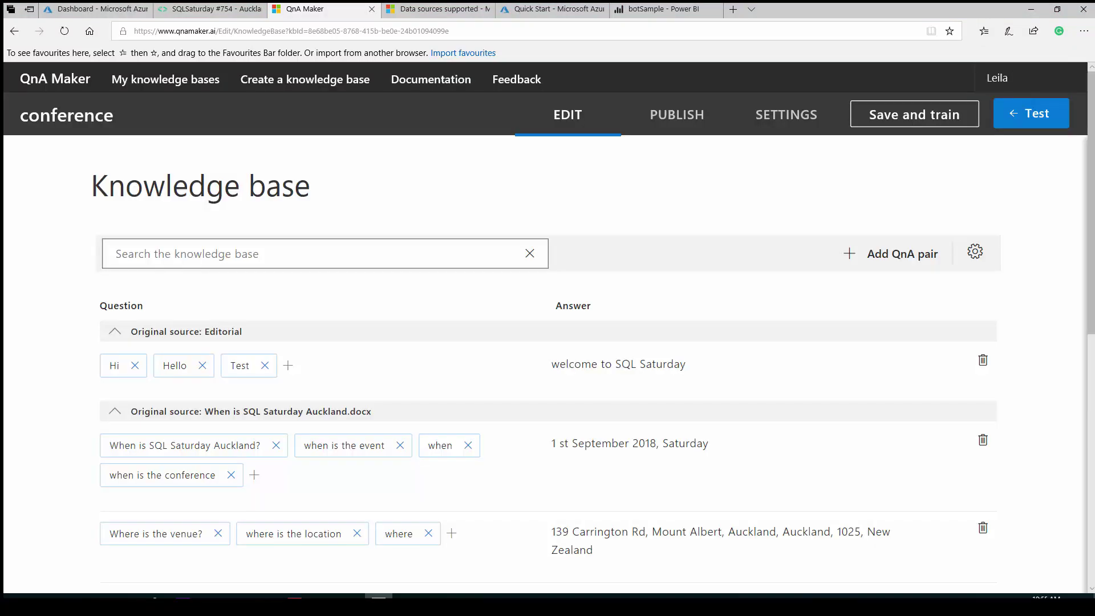
left_click(678, 111)
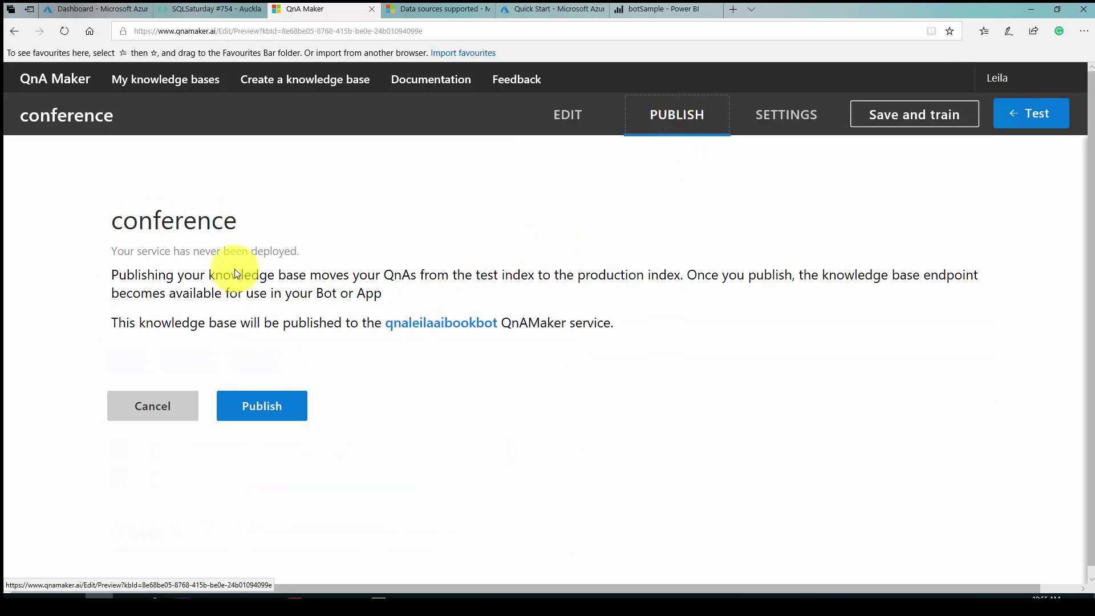
left_click(254, 404)
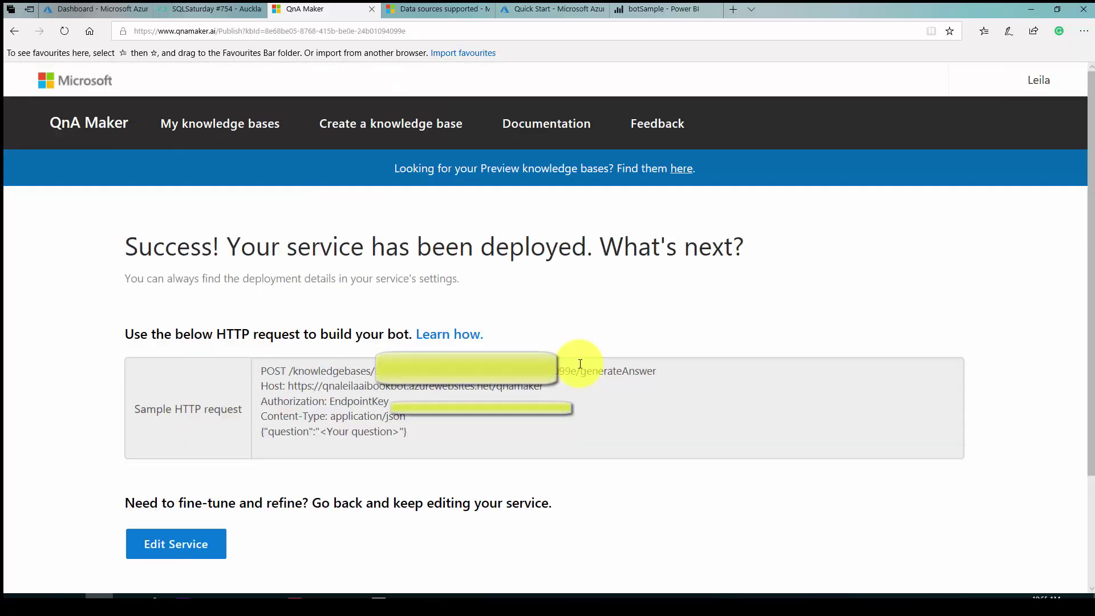
- Copy the knowledge base ID from the sample HTTP request into the bot's QnAKnowledgebaseId application setting in the Azure portal
left_click(382, 423)
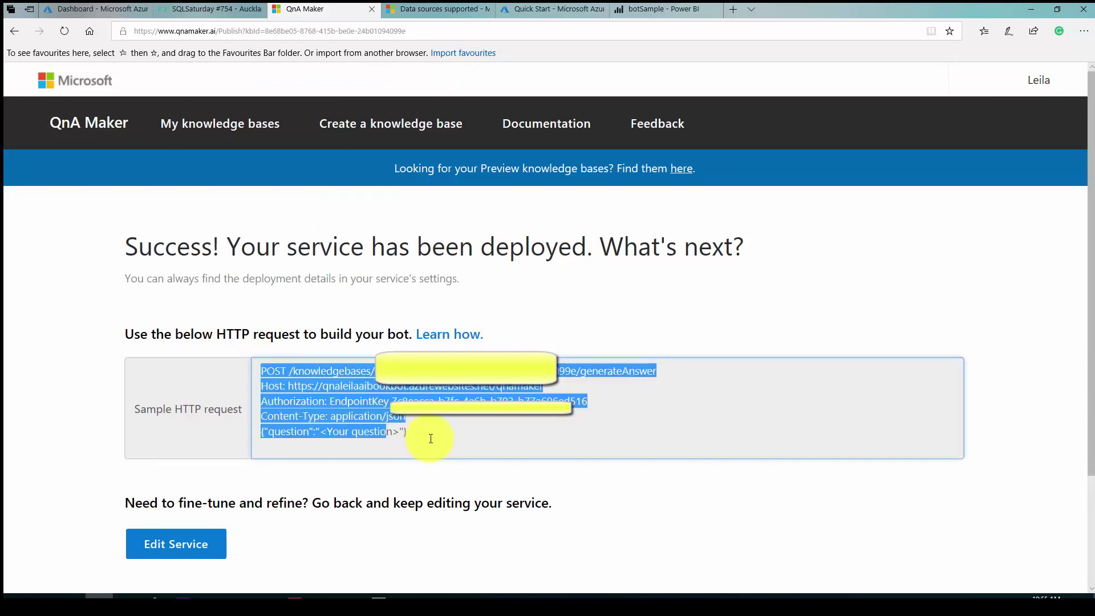
left_click(342, 416)
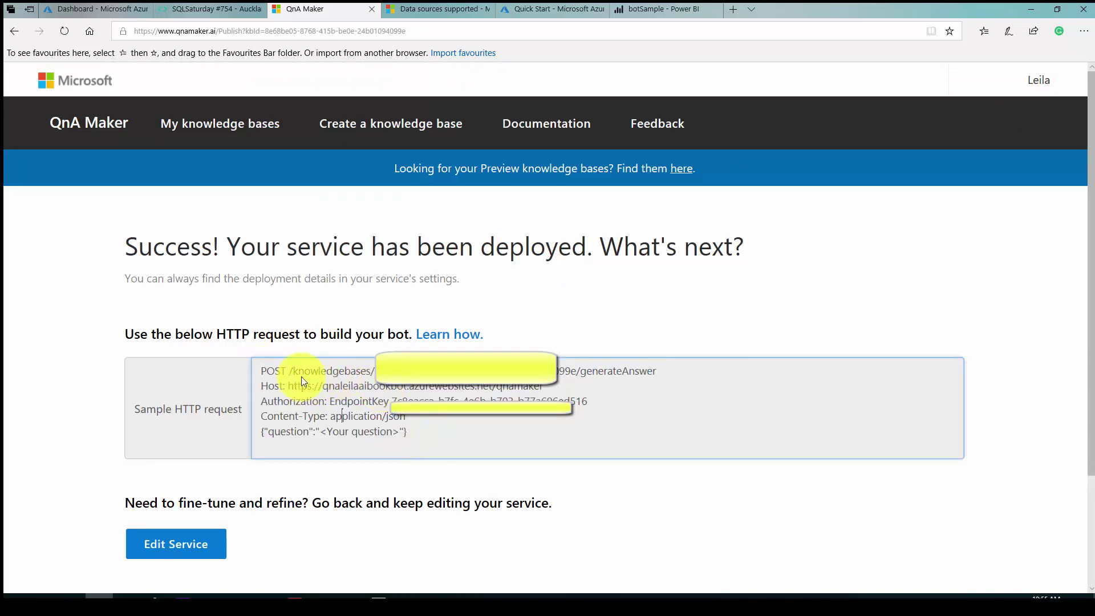
double_click(565, 376)
right_click(564, 374)
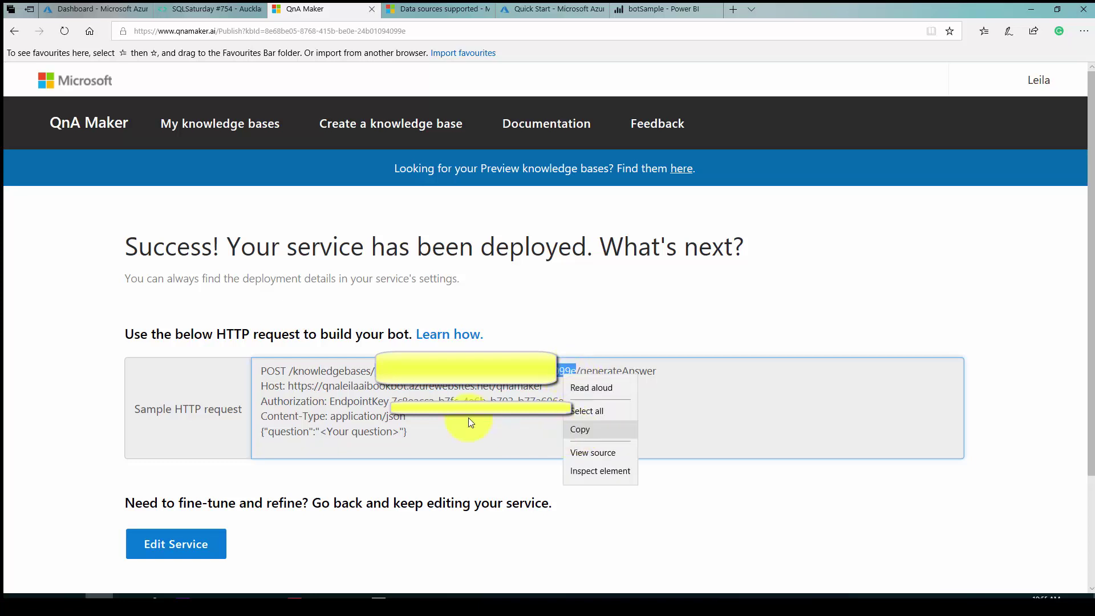
left_click(577, 428)
left_click(105, 6)
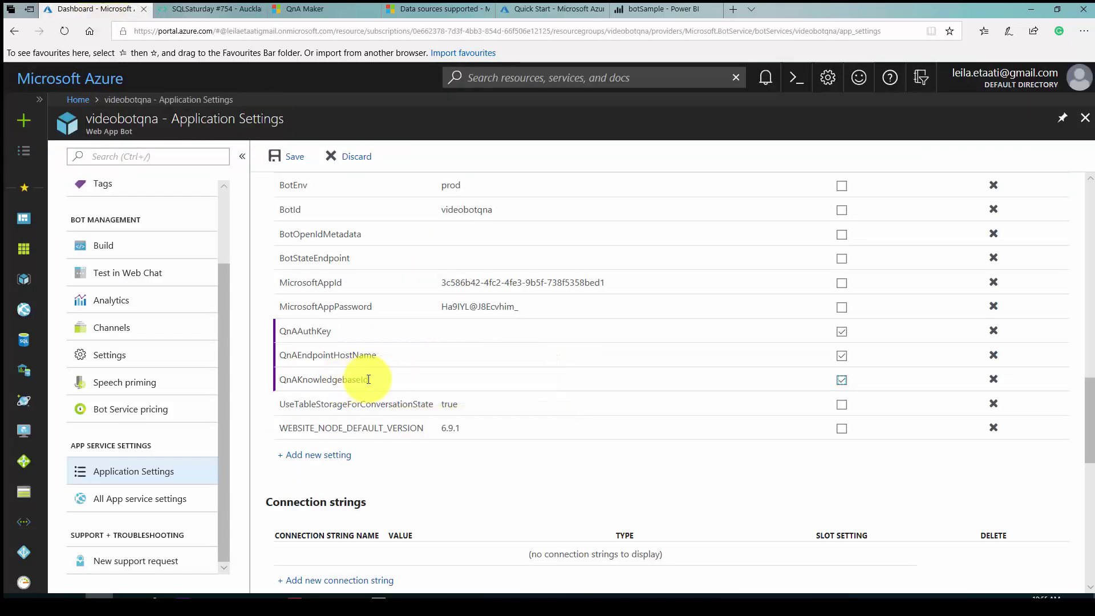
left_click(431, 377)
left_click(459, 380)
key("ctrl+v")
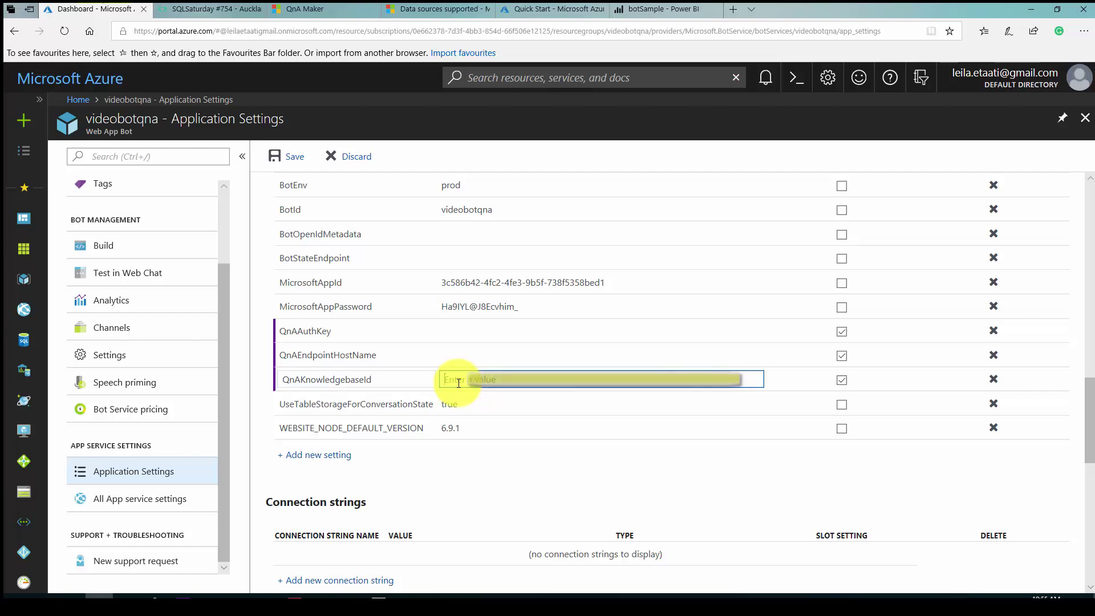
left_click(329, 9)
left_click_drag(289, 386, 546, 387)
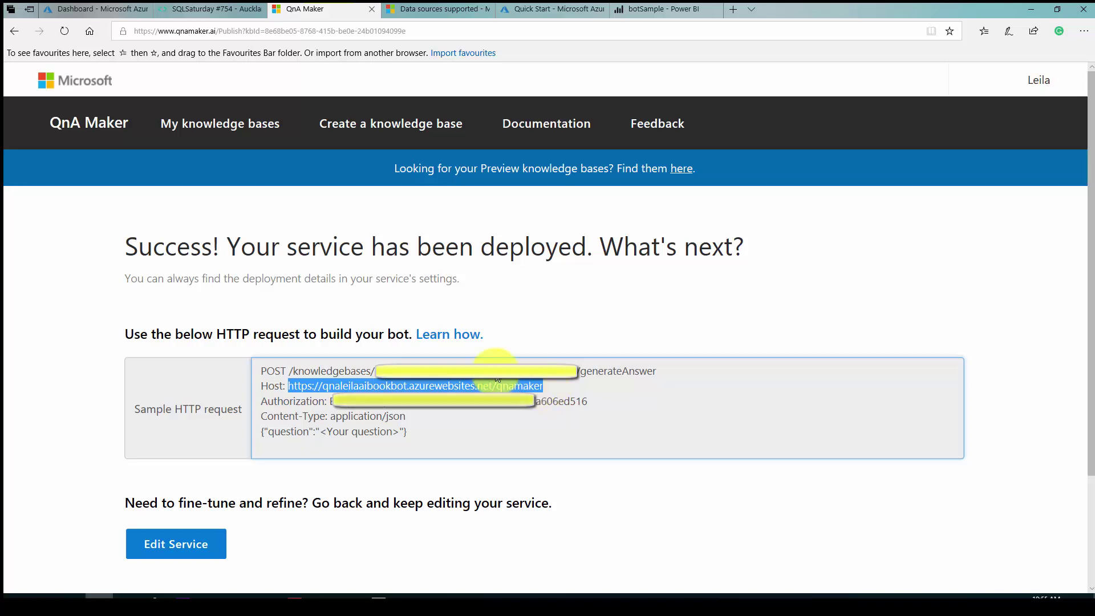
left_click(100, 5)
left_click(466, 356)
key("ctrl+v")
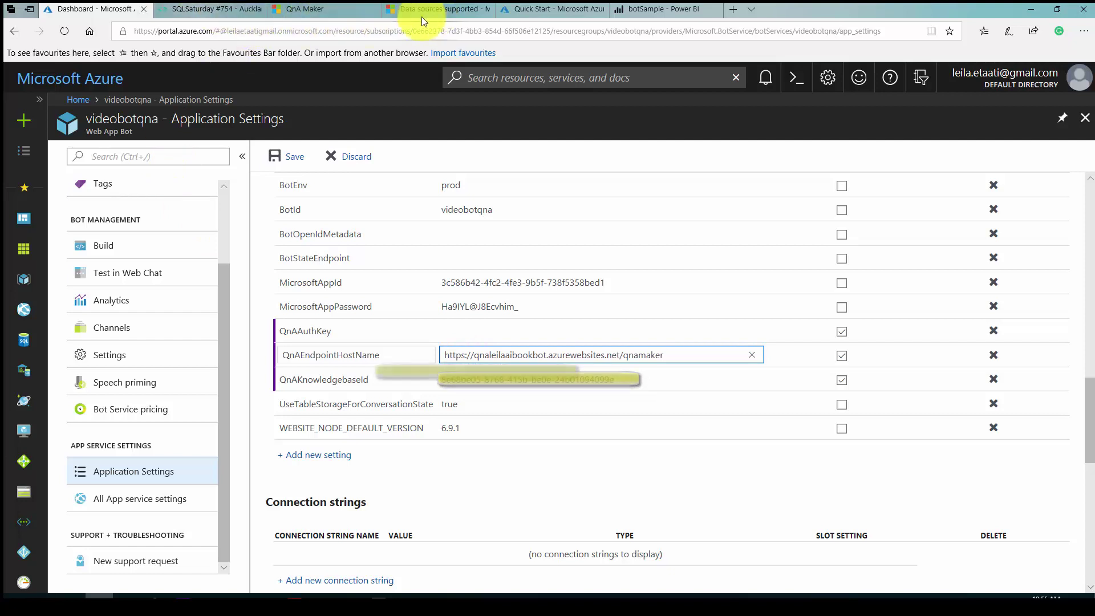
- Select the knowledge base ID in the QnA Maker sample request again and recheck the bot's QnAKnowledgebaseId setting in Azure
left_click(330, 10)
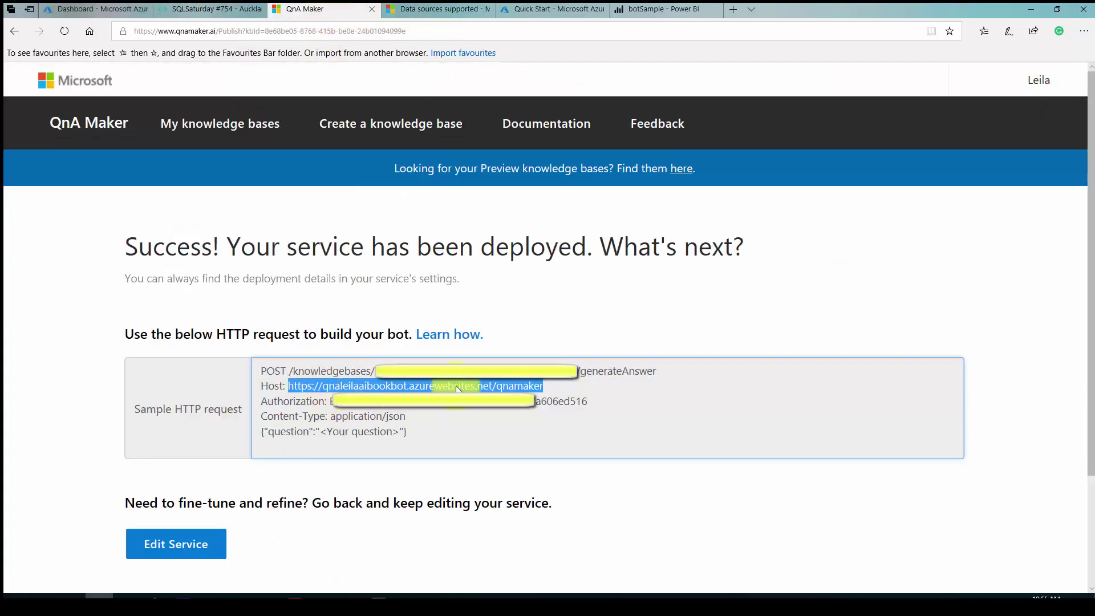
left_click(606, 370)
left_click_drag(585, 371, 573, 367)
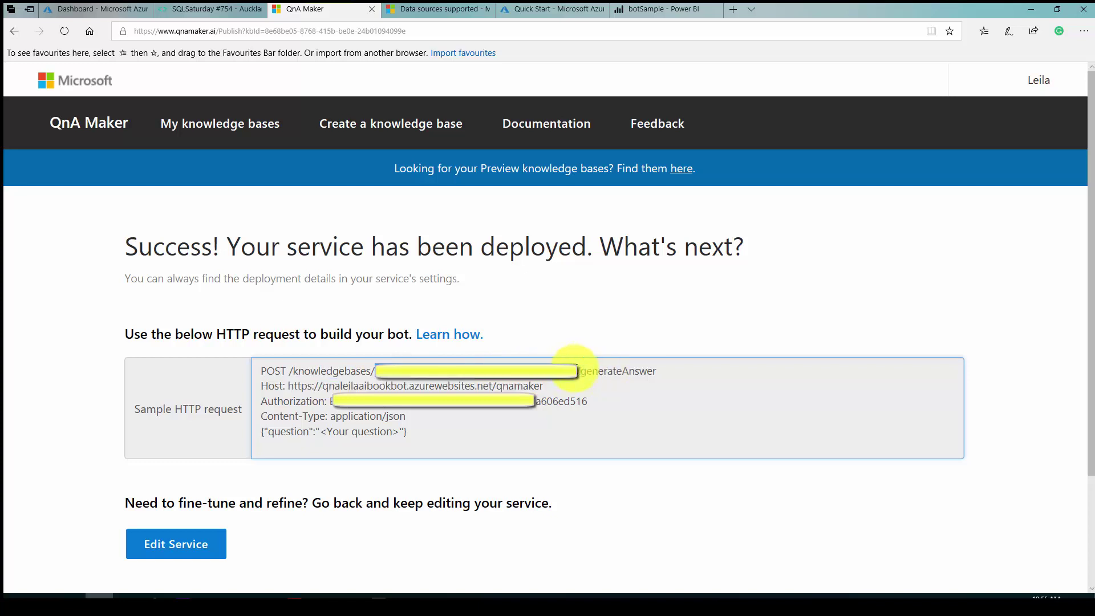
left_click(84, 8)
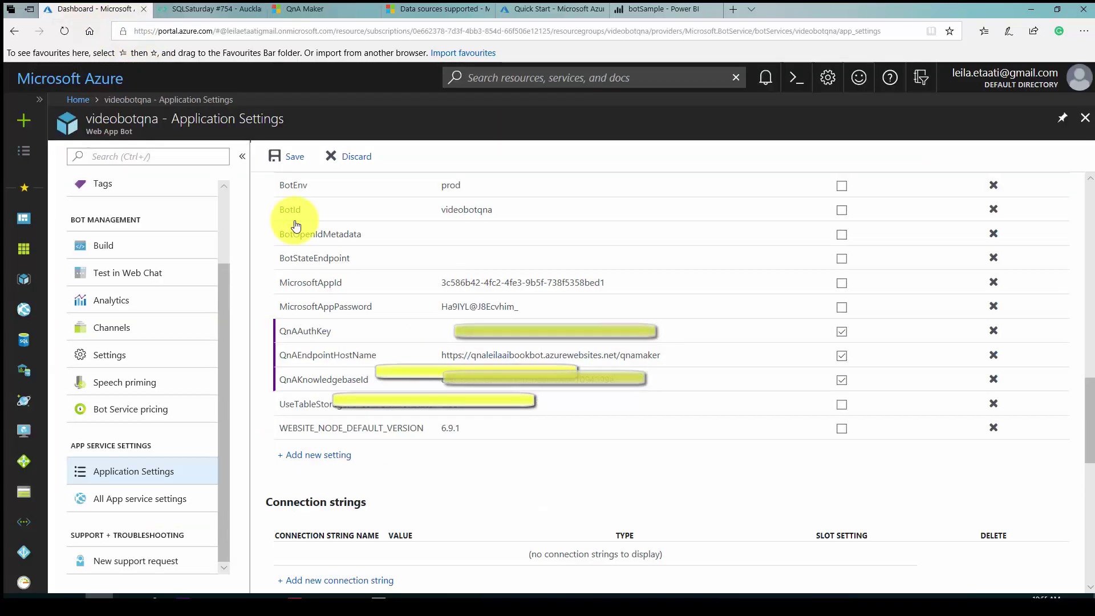
left_click(451, 378)
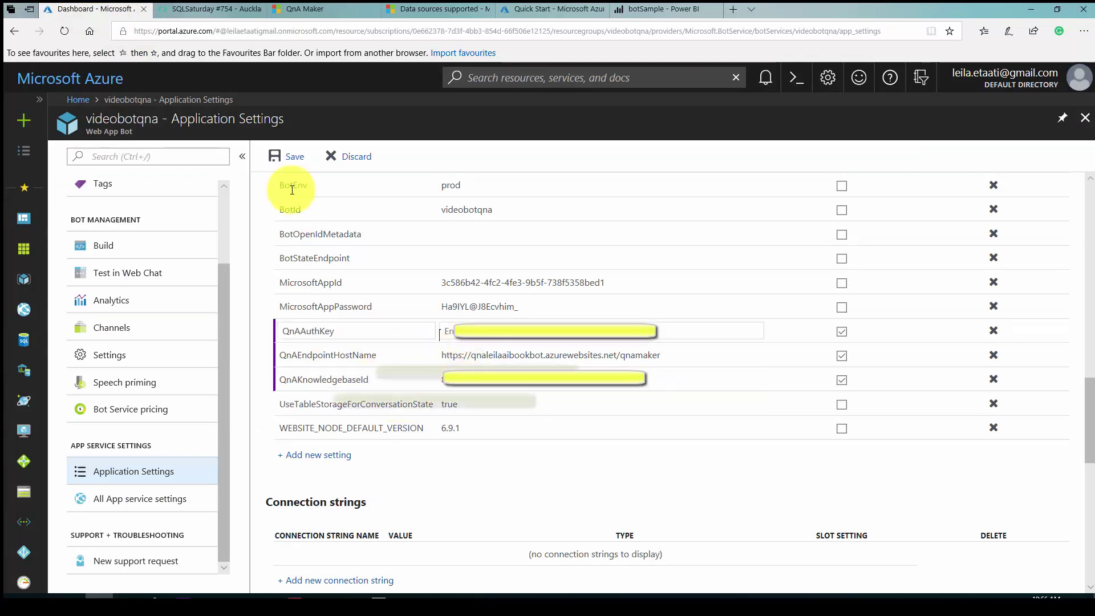
- Copy the authorization key from the QnA Maker sample request into the bot's QnAAuthKey setting in Azure and save the application settings
left_click(297, 9)
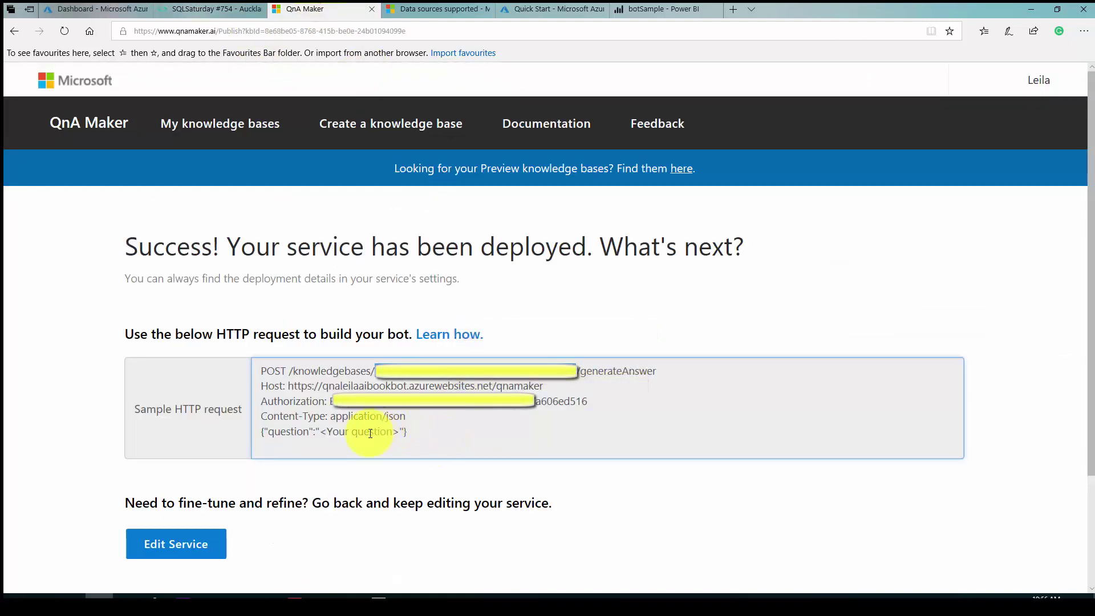
double_click(594, 402)
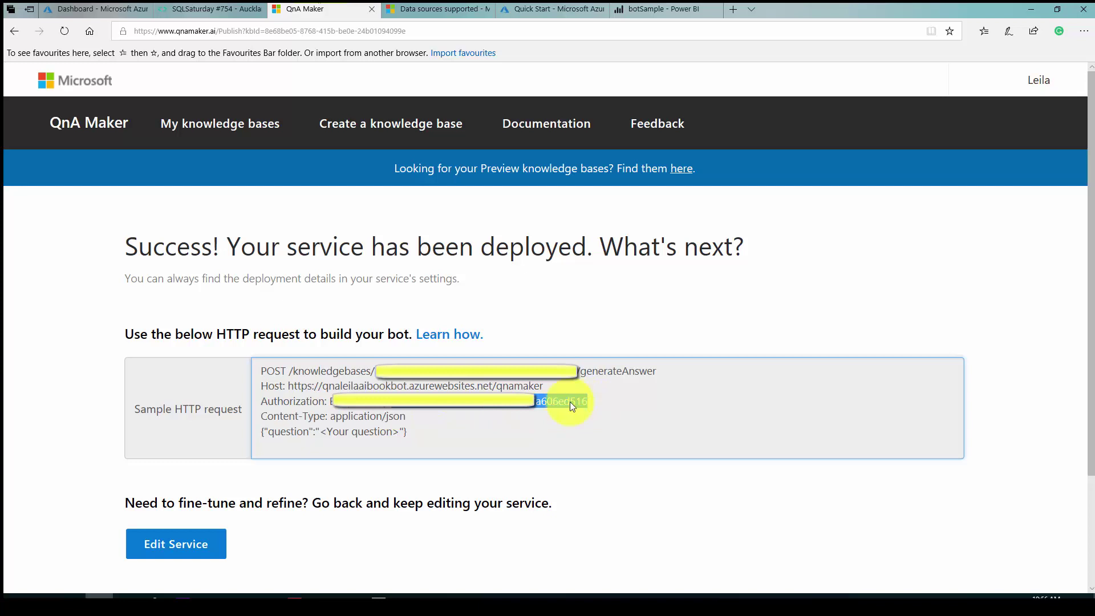
left_click(101, 7)
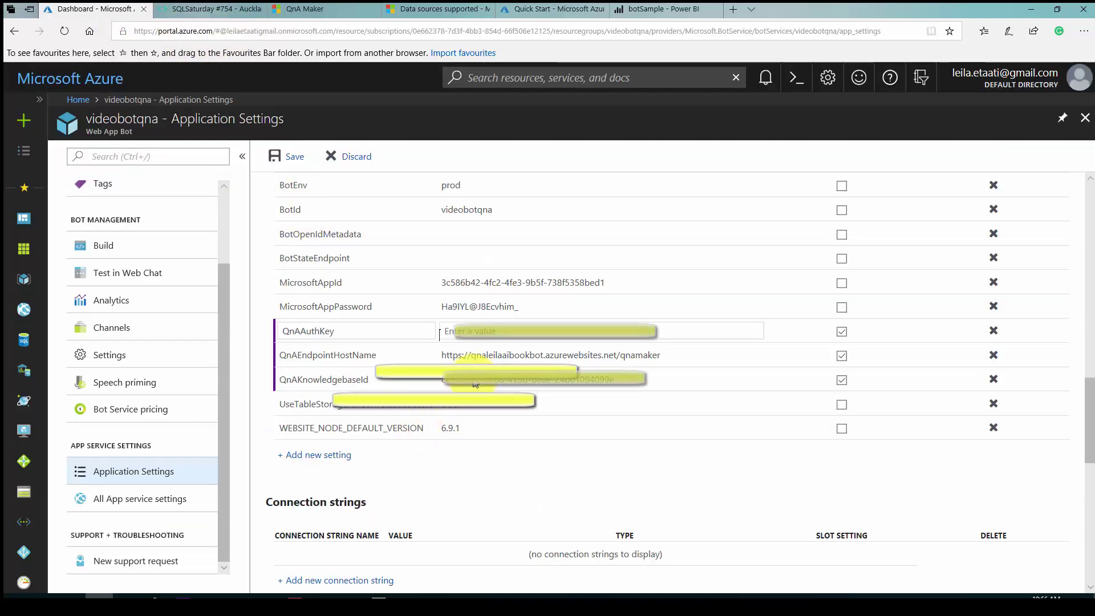
left_click(458, 331)
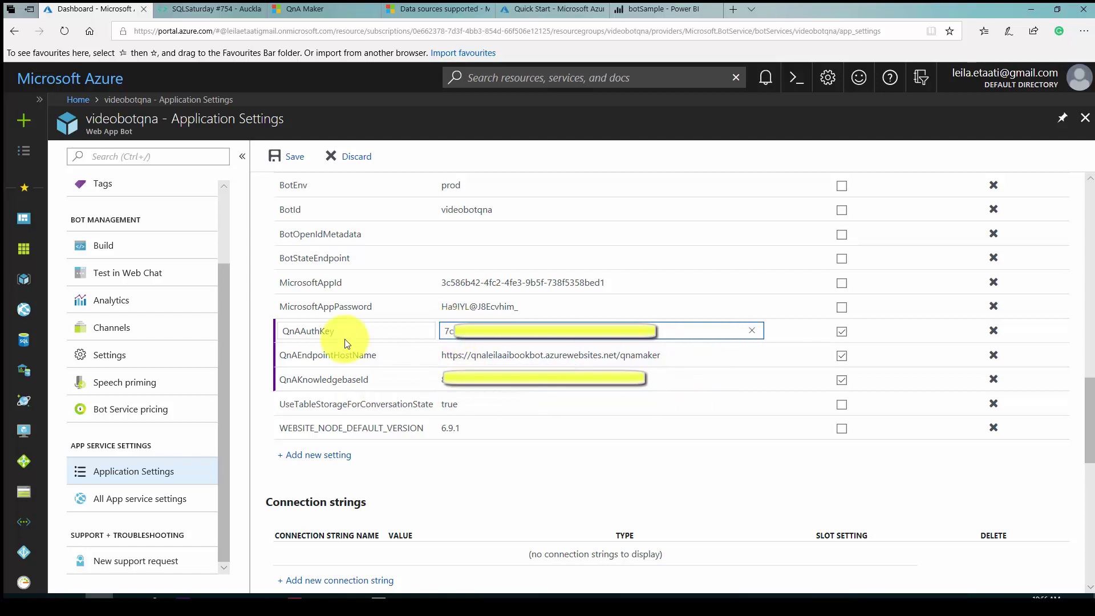
left_click(275, 157)
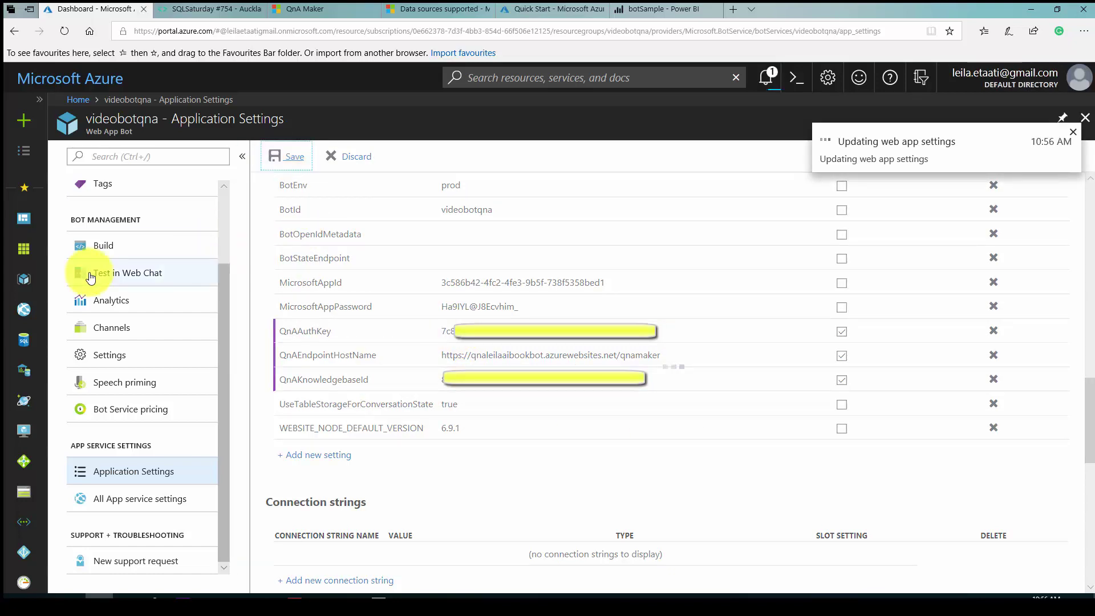
- Test the bot in its Azure web chat with the messages "hi", "where" and "when"
left_click(90, 278)
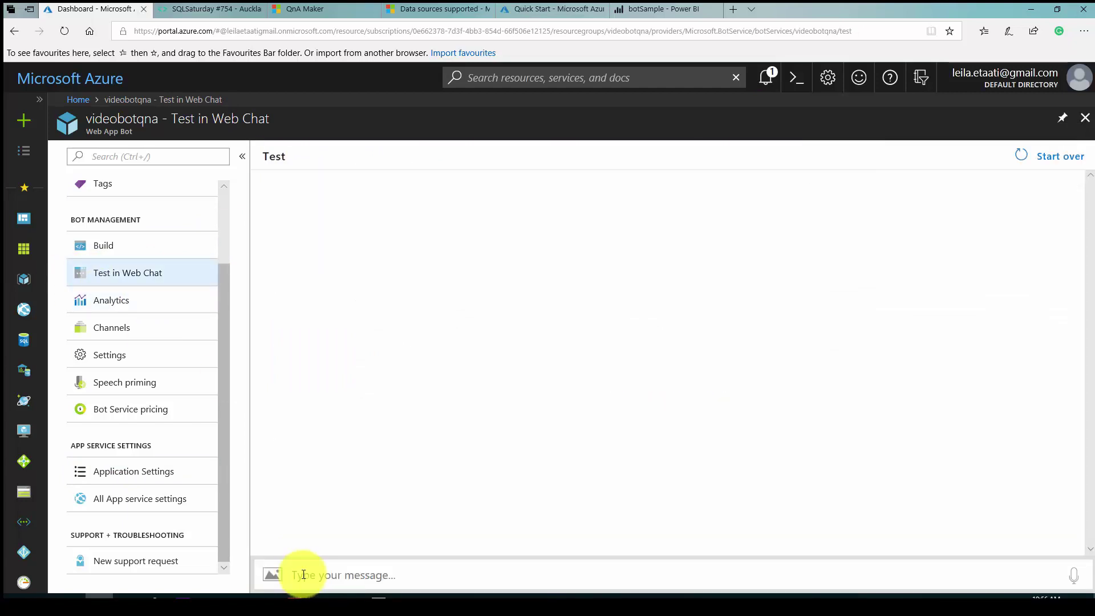
left_click(303, 575)
type("hi")
key("Return")
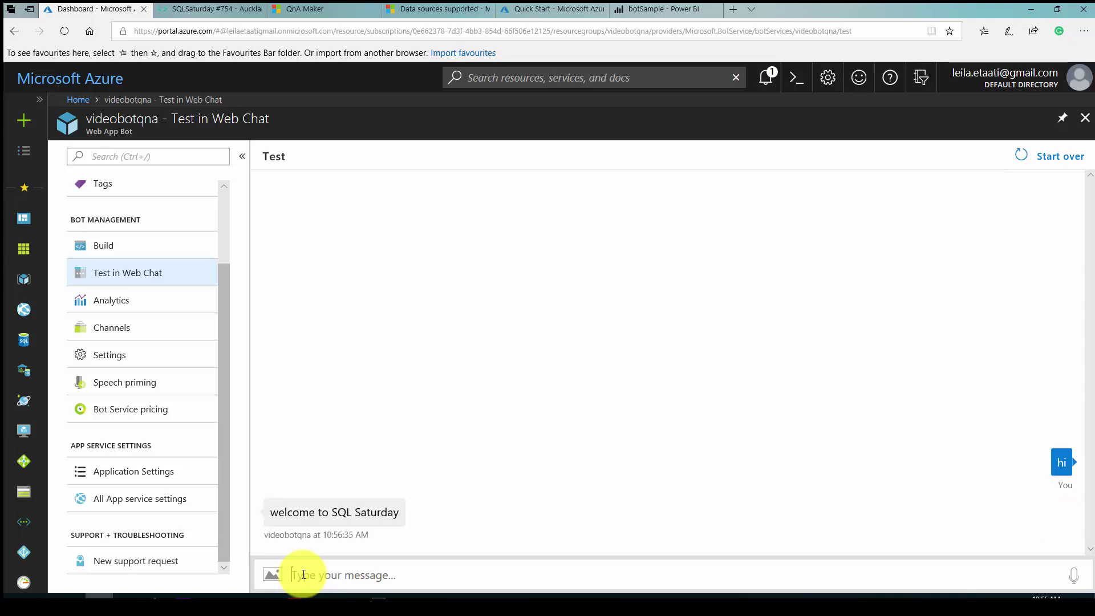
type("where")
key("Return")
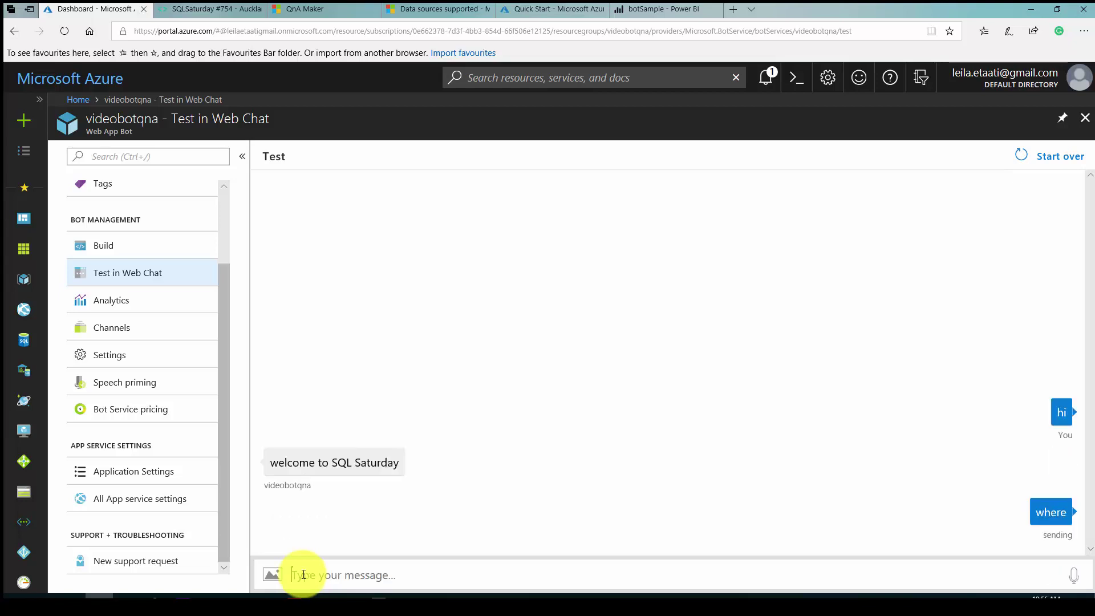
type("wh")
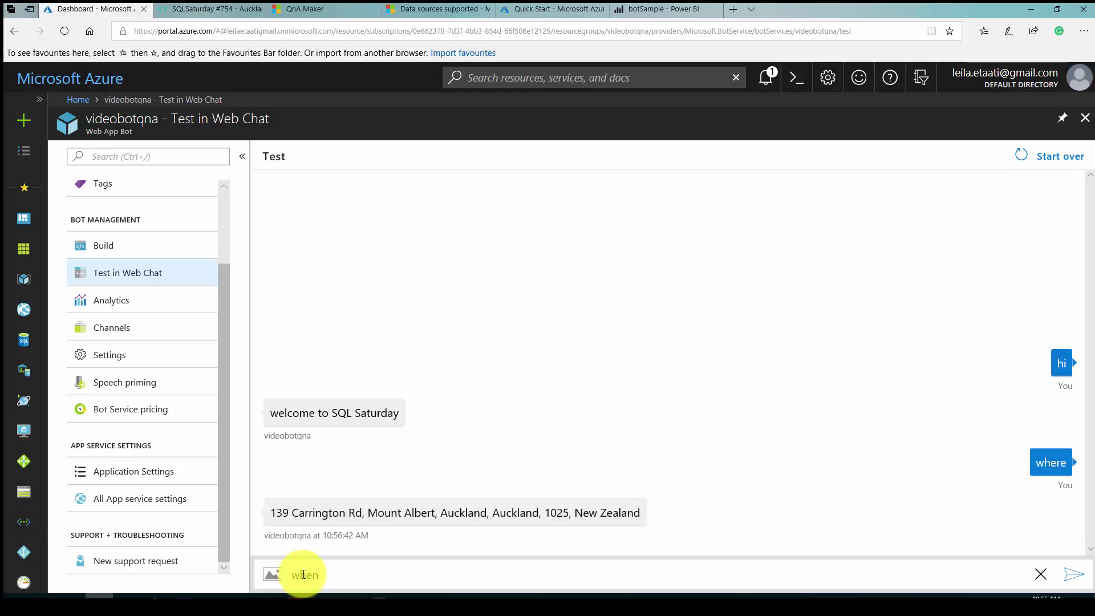
type("en")
key("Return")
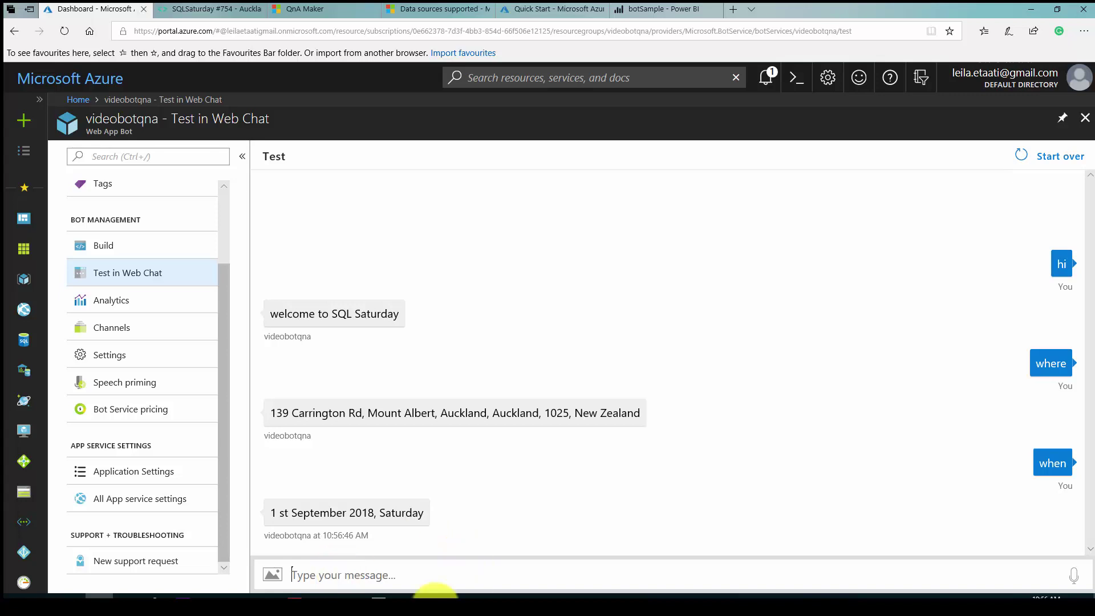
- Open the Web Chat configuration page from the bot's channels and copy the whole iframe embed code of the default site
left_click(113, 332)
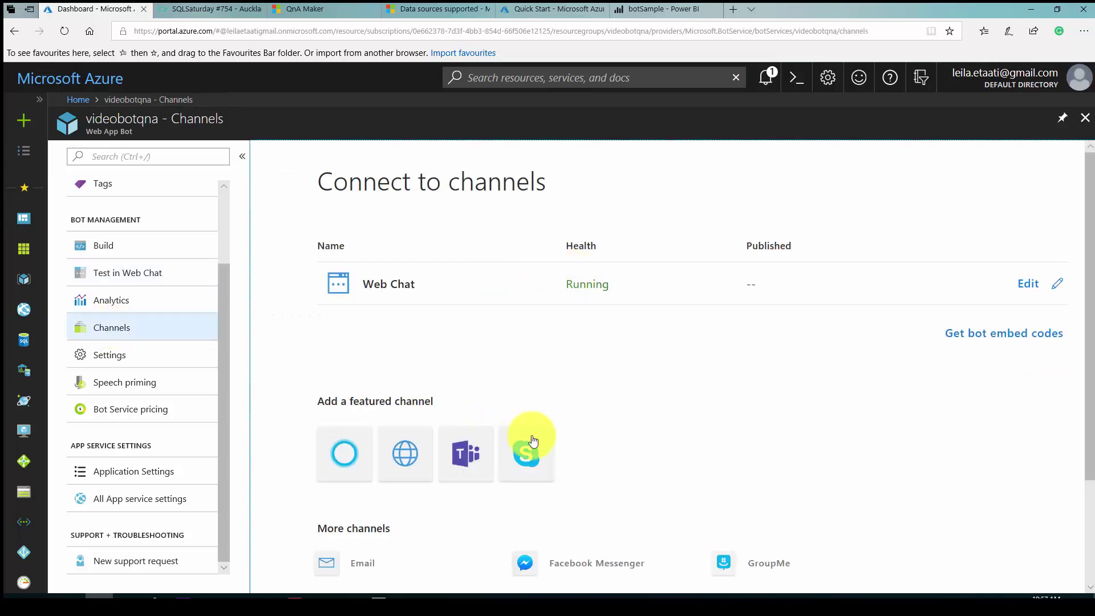
scroll(579, 489, "down", 3)
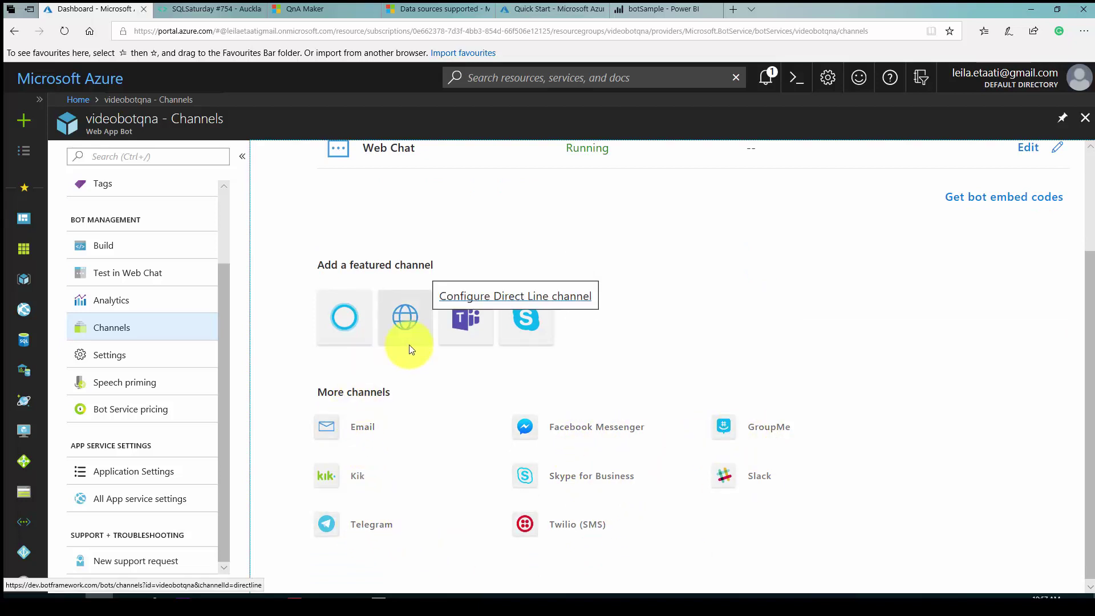
scroll(965, 391, "up", 3)
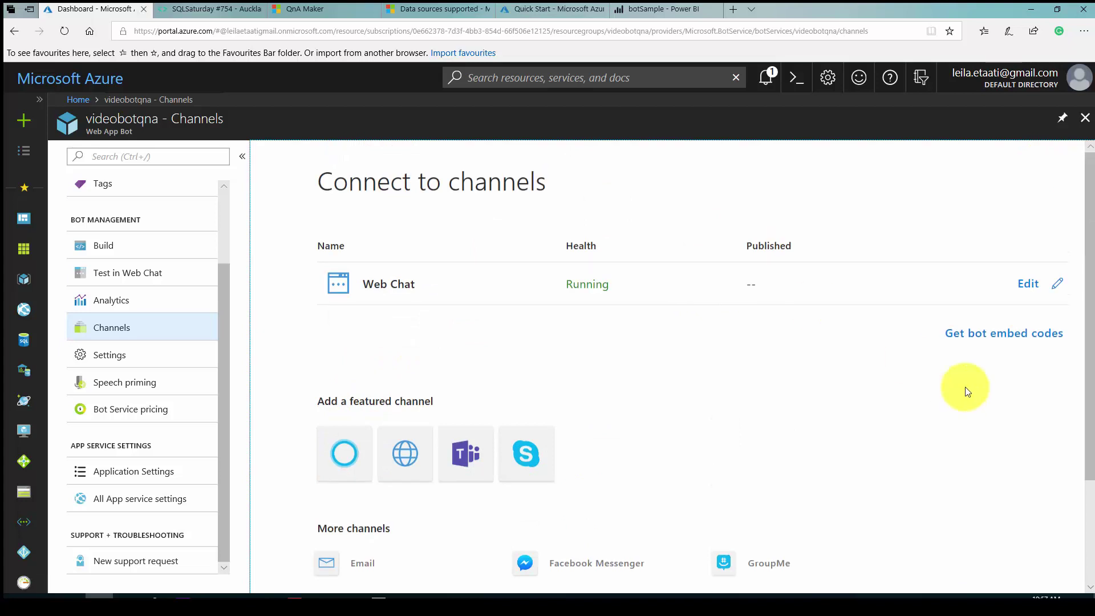
left_click(996, 341)
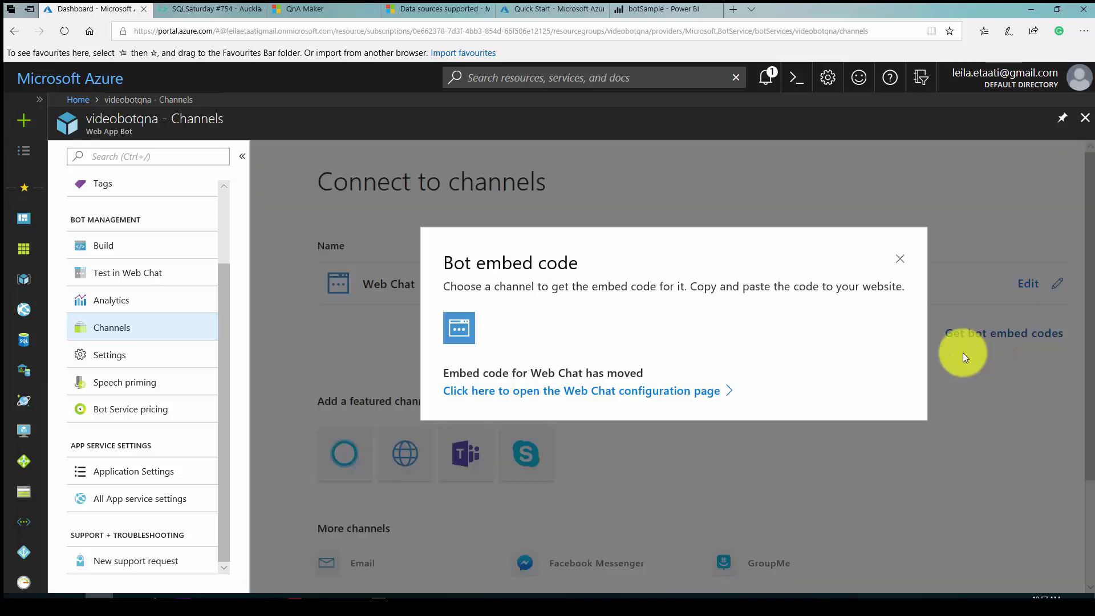
left_click(528, 399)
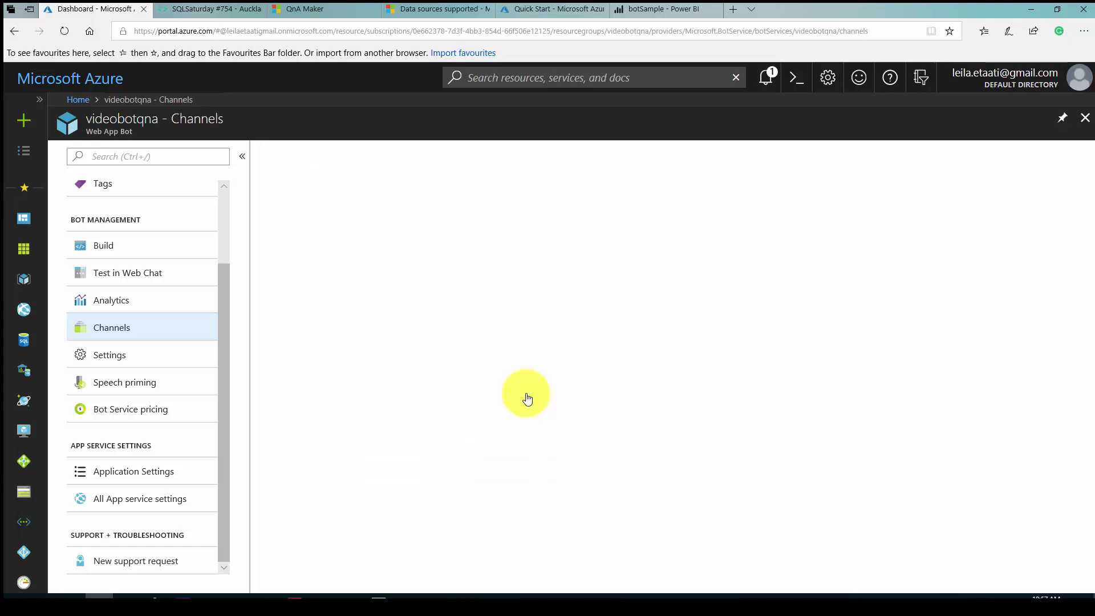
scroll(632, 446, "down", 3)
left_click_drag(689, 435, 501, 412)
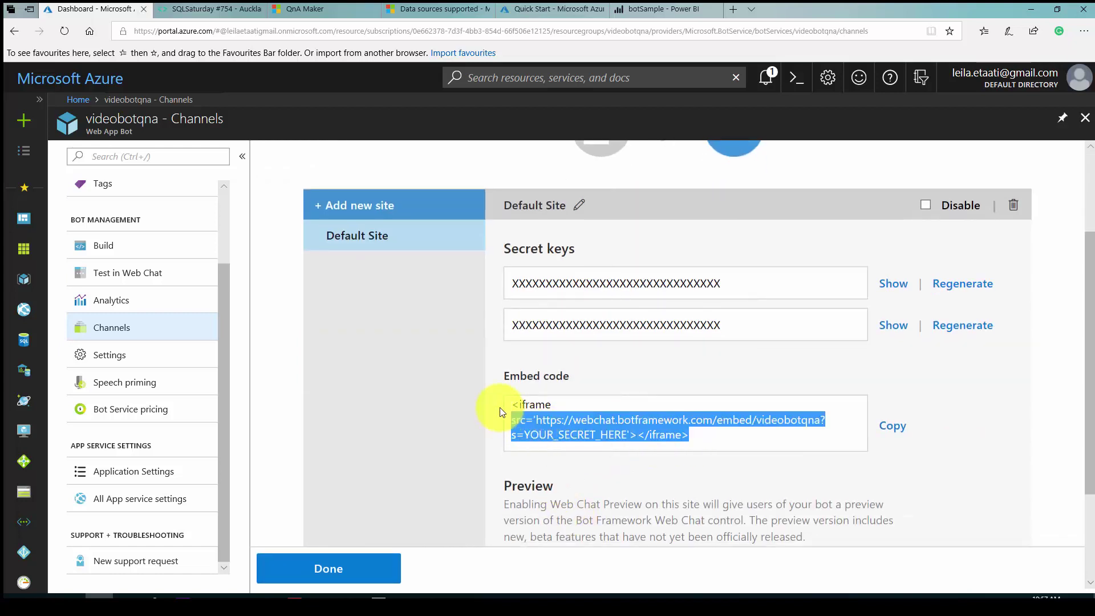
right_click(531, 405)
left_click(546, 459)
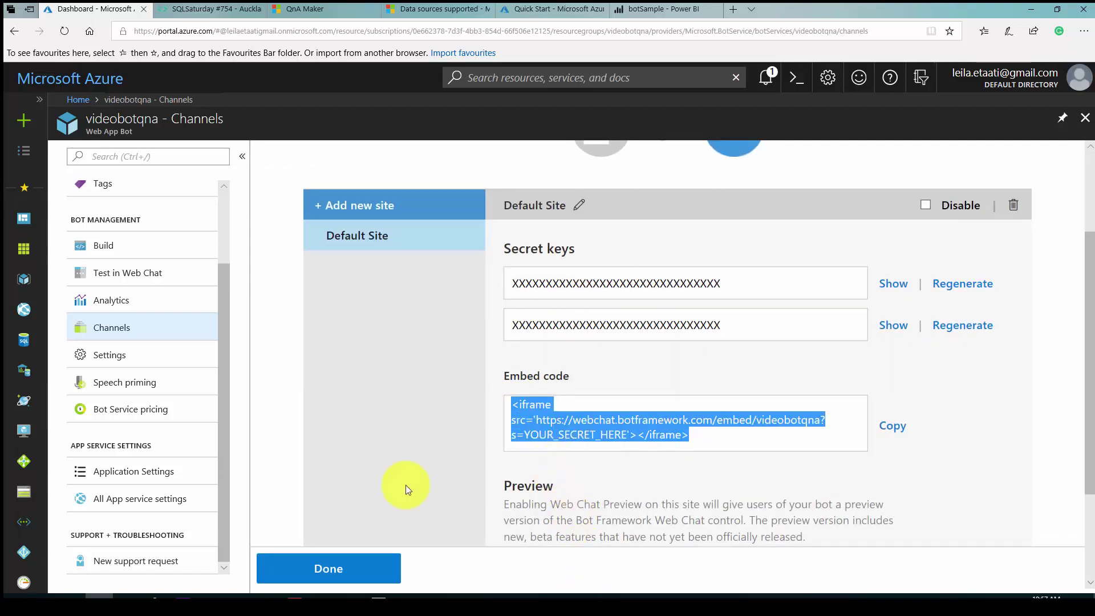
- Switch to Power BI, open the botSample dashboard from My Workspace and start a new web content tile
left_click(664, 9)
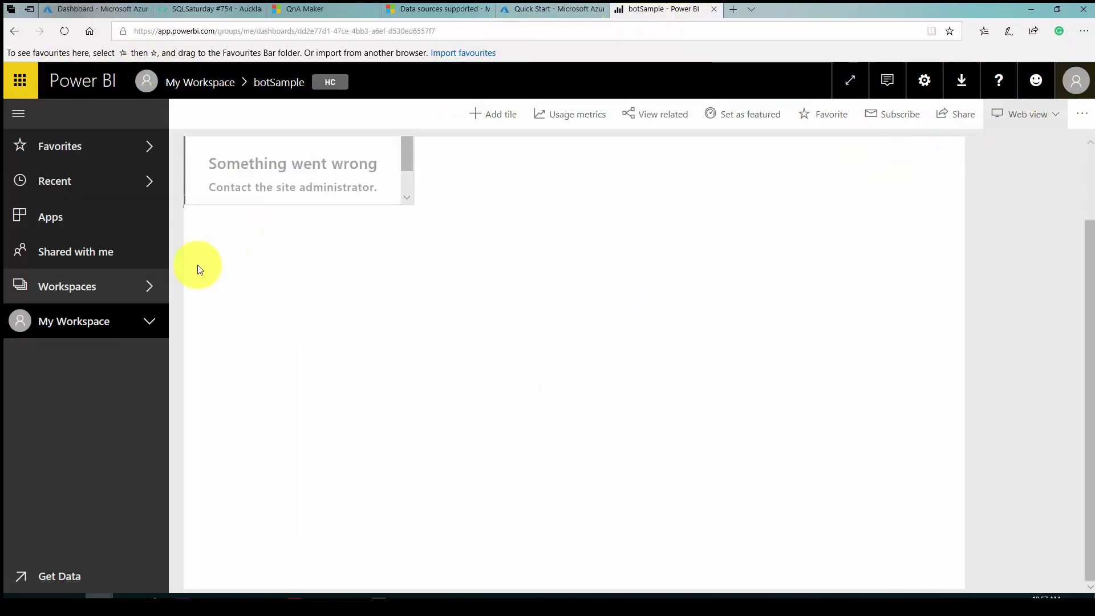
left_click(41, 327)
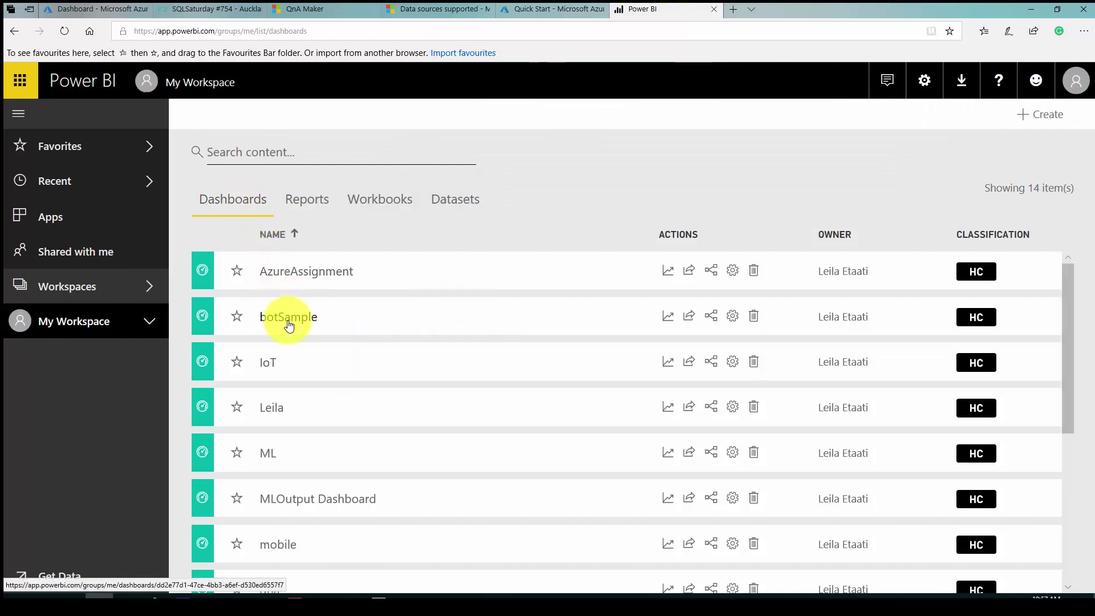
left_click(290, 318)
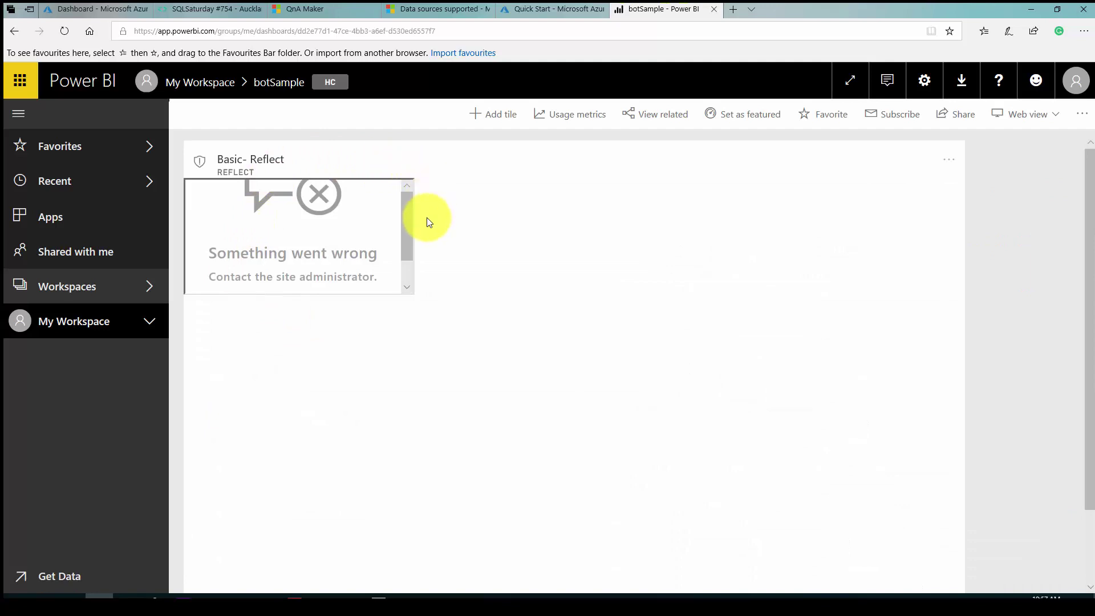
left_click(498, 117)
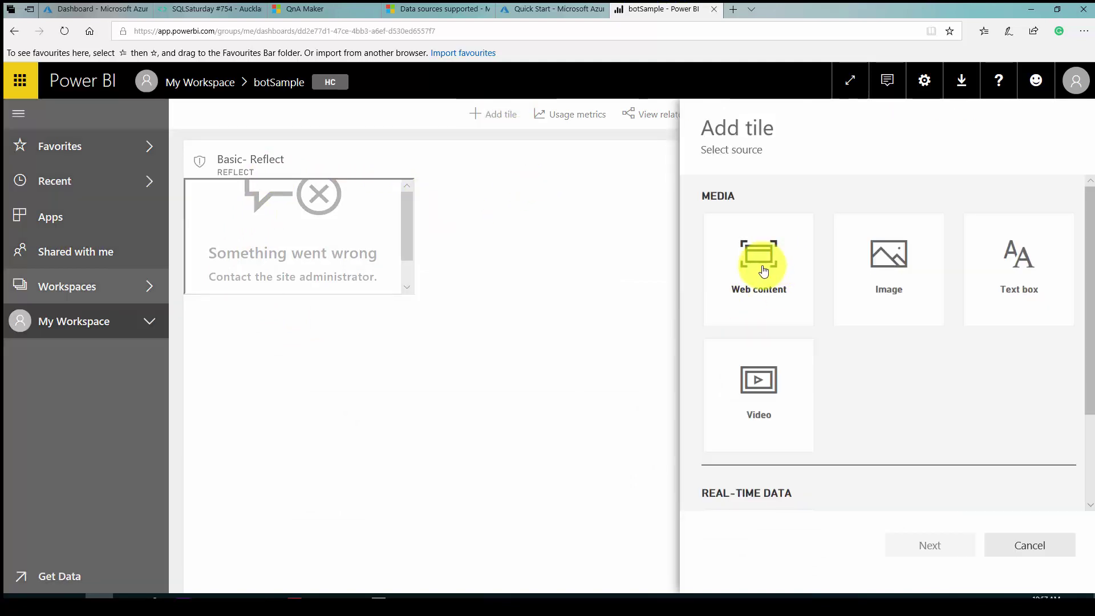
left_click(763, 271)
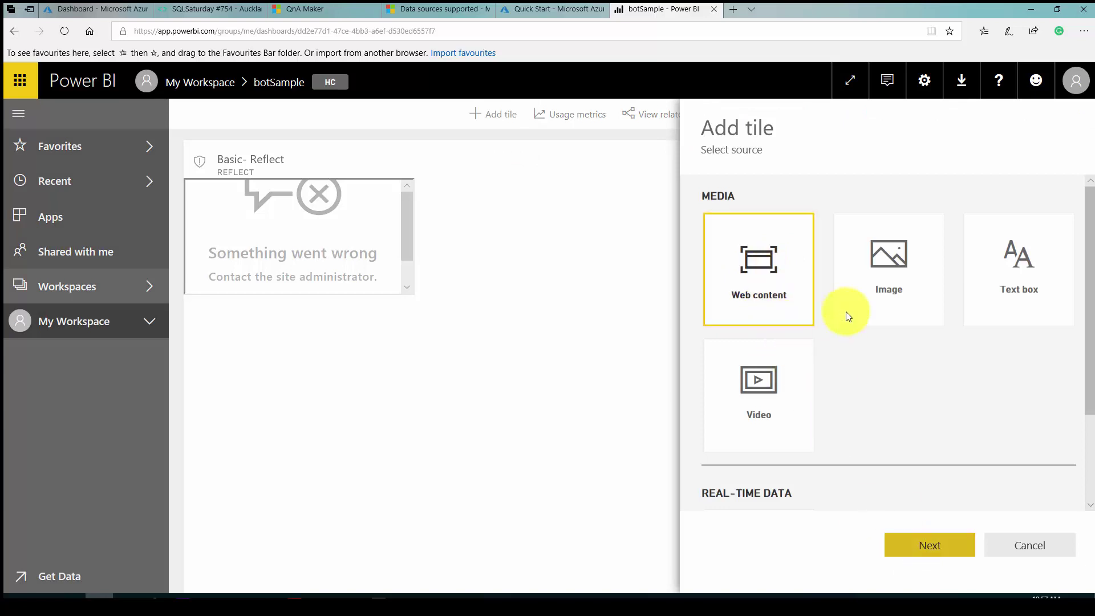
double_click(768, 286)
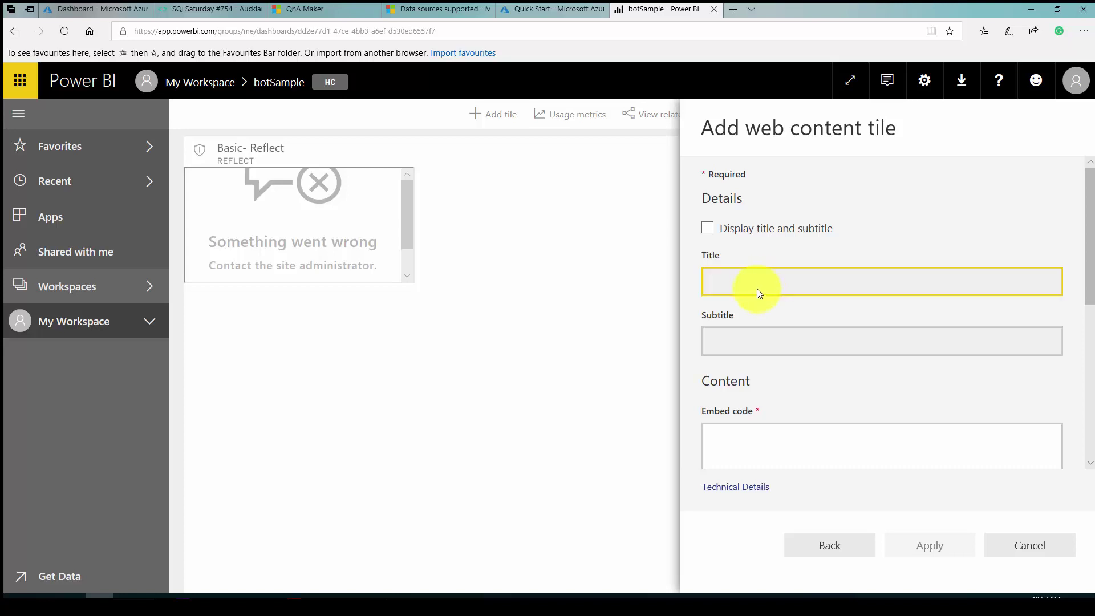
- Turn on the tile's title and subtitle display, title it "chat window" and paste the Web Chat iframe code as its embed code
left_click(710, 227)
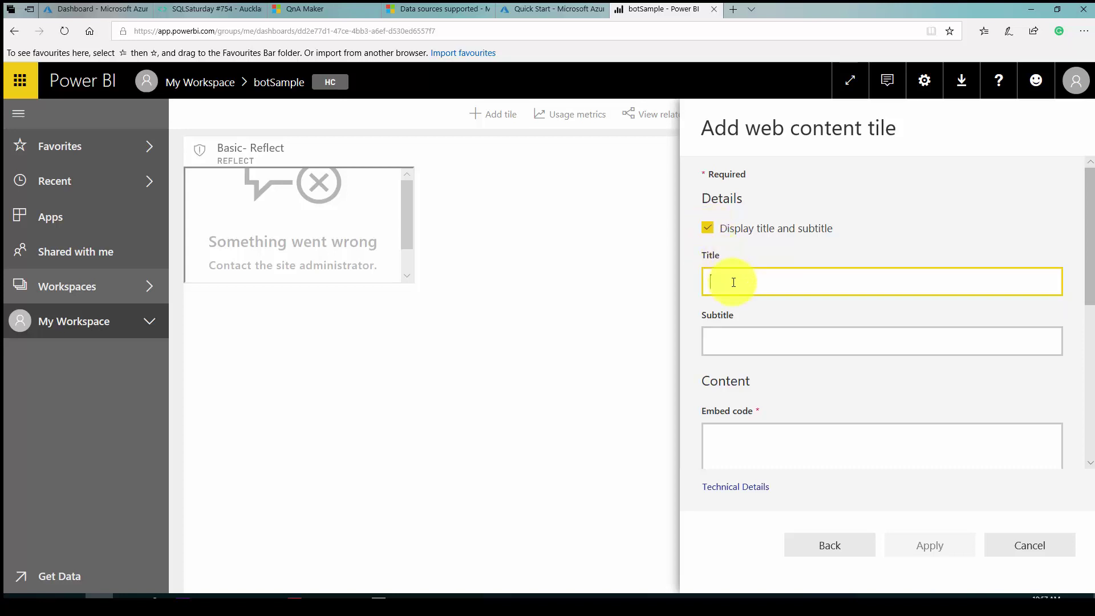
type("chat")
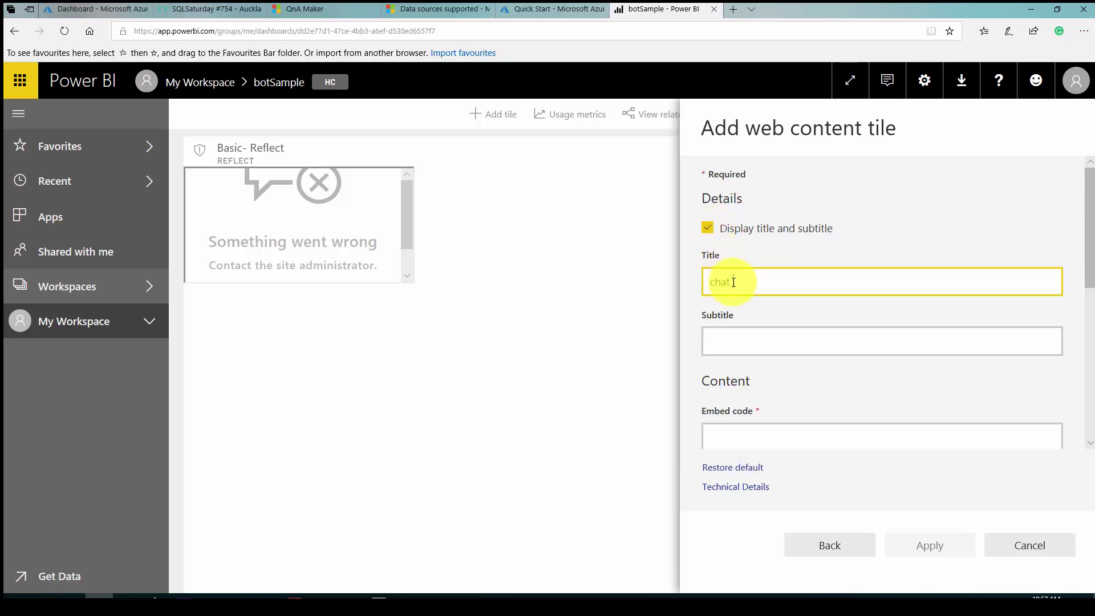
type(" window")
left_click(730, 442)
key("ctrl+v")
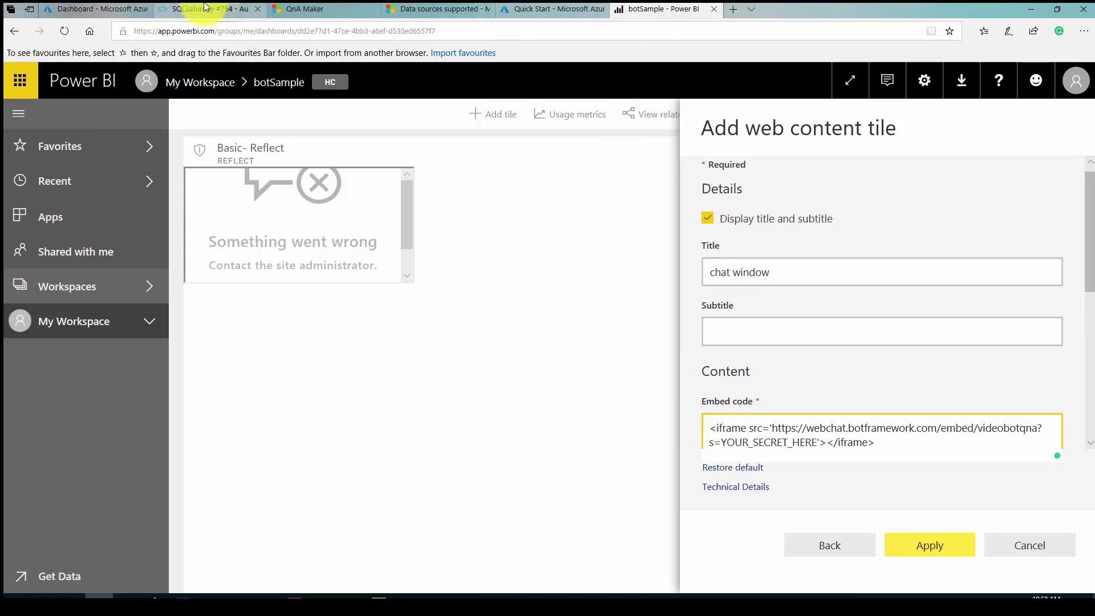
- Replace YOUR_SECRET_HERE in the tile's embed code with the first Web Chat secret key from Azure and apply the tile
left_click(114, 8)
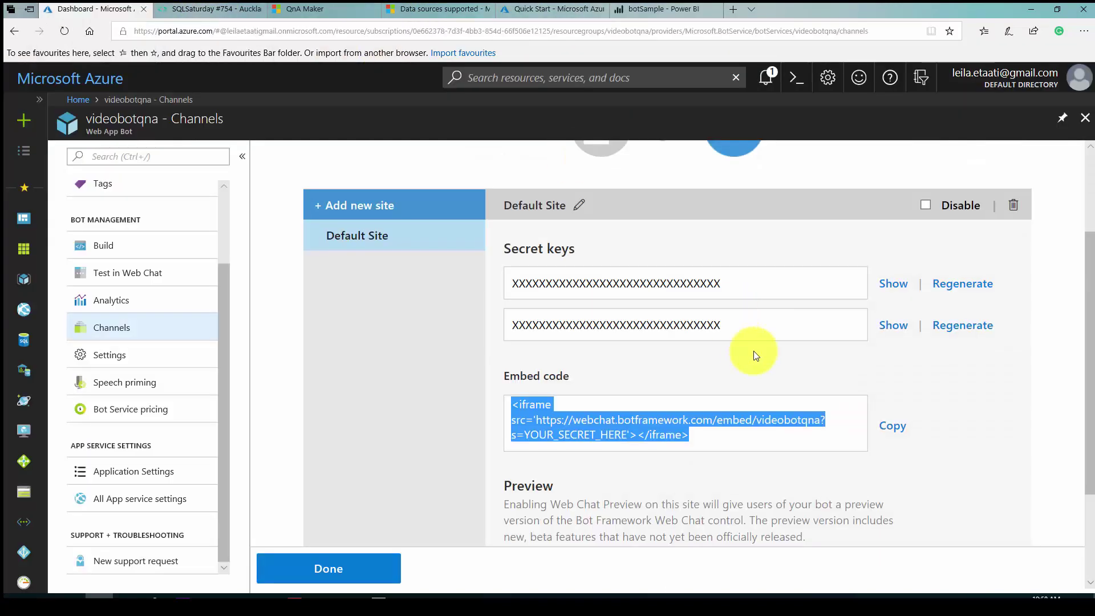
left_click(891, 284)
triple_click(714, 417)
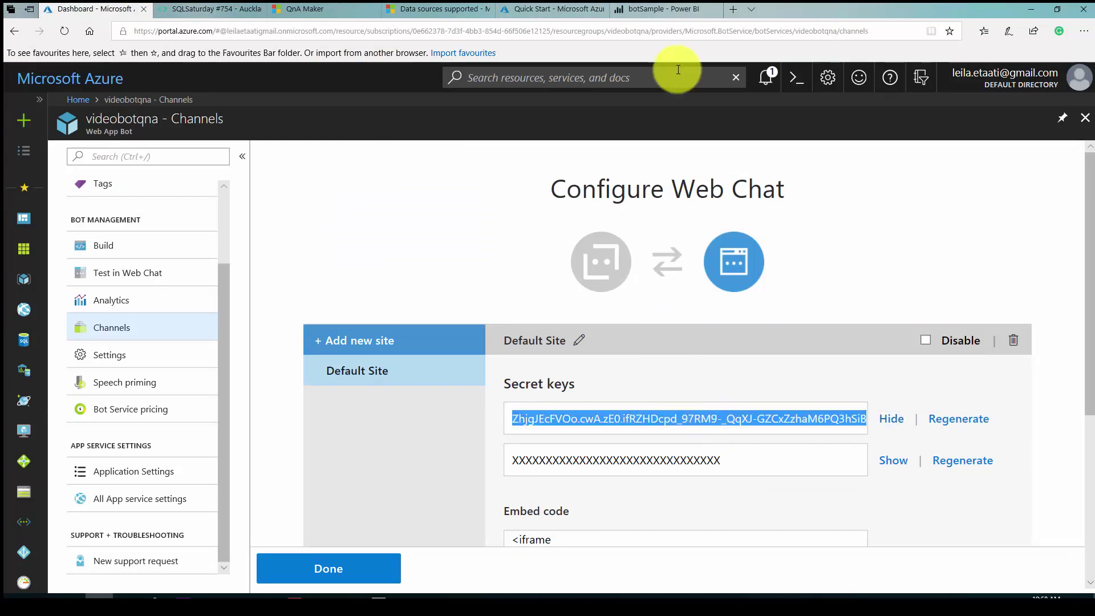
left_click(684, 8)
left_click_drag(721, 444, 820, 445)
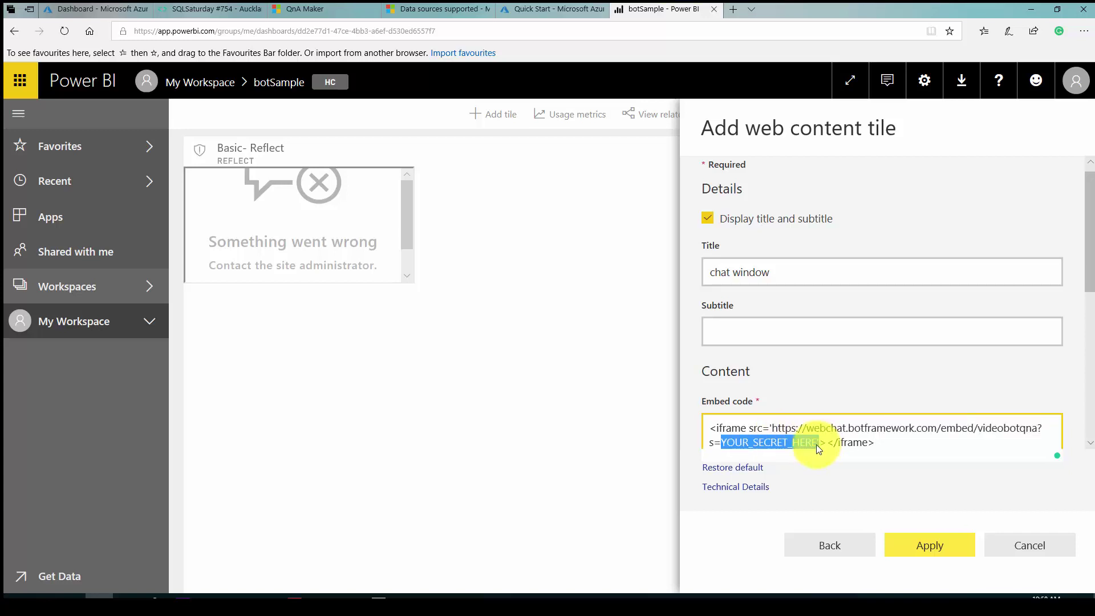
key("ctrl+v")
left_click(908, 553)
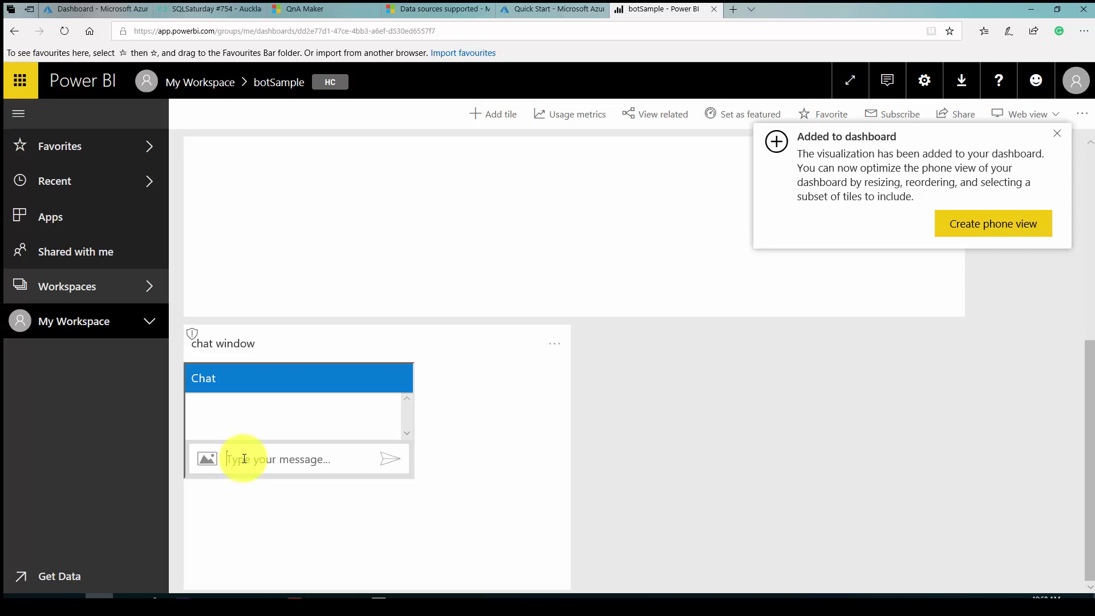
- Test the bot in the dashboard's chat window tile with the message "hi" and a question about the event's location
type("hi")
key("Return")
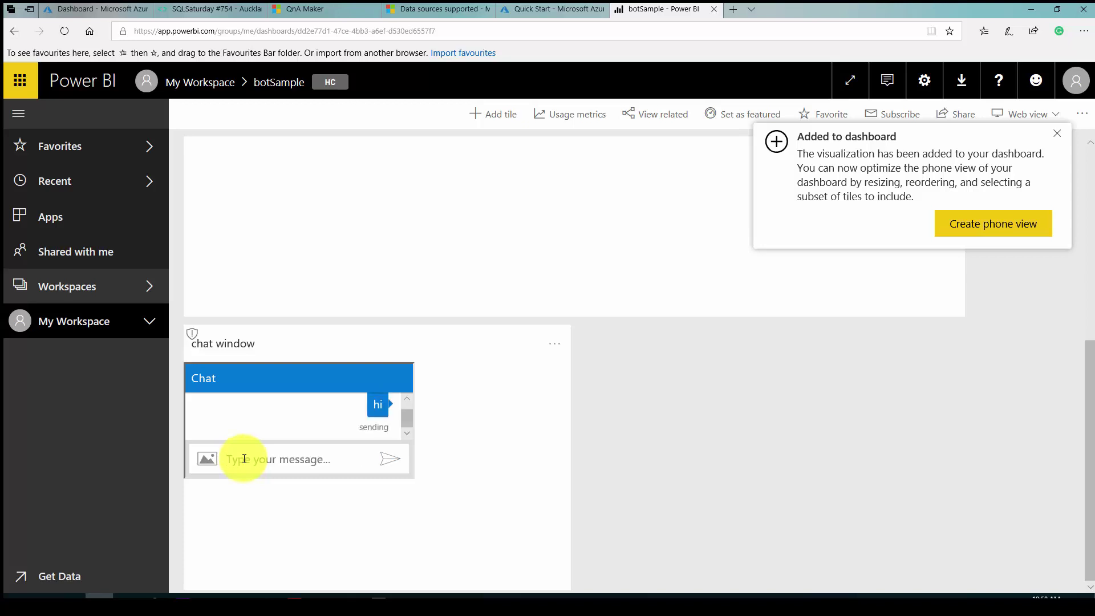
type("wha")
key("Return")
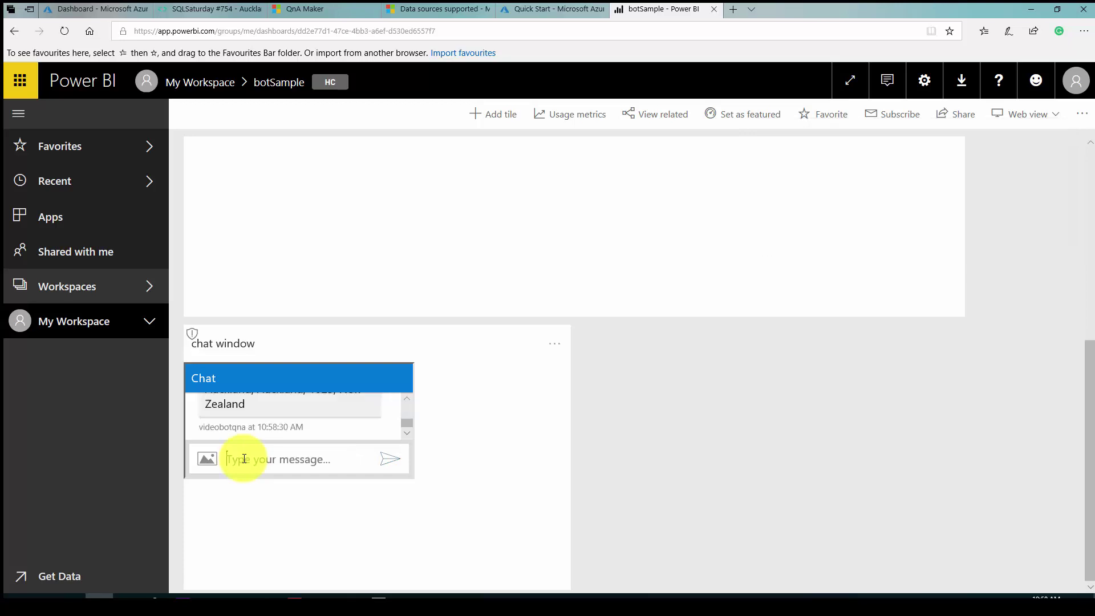
- Examine the chat bot embedded in the SQLSaturday 754 Auckland event page and its past questions and answers
left_click(212, 9)
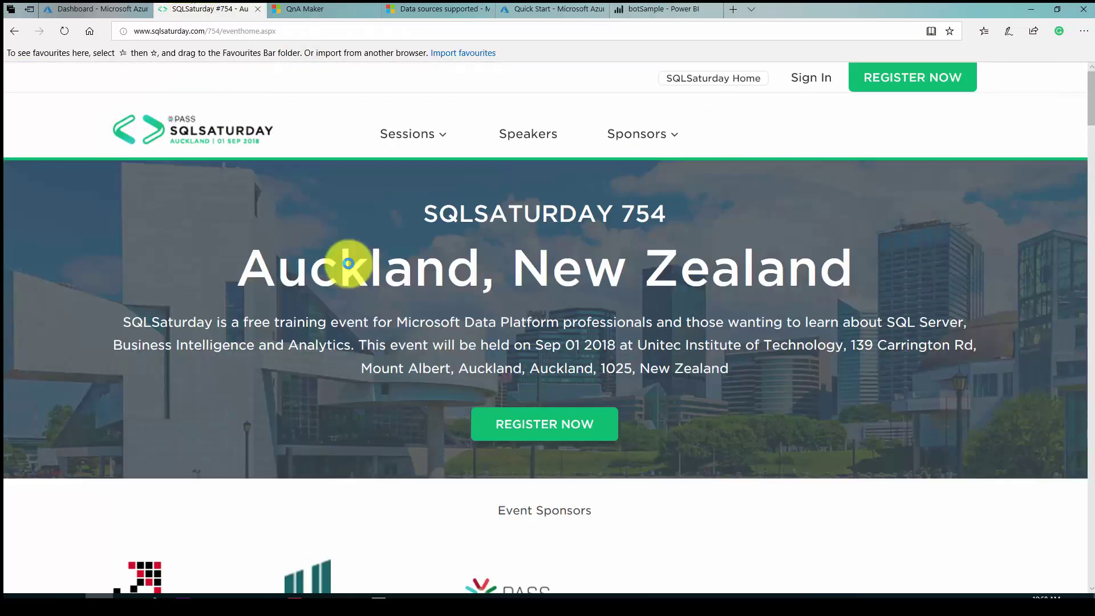
scroll(471, 354, "down", 5)
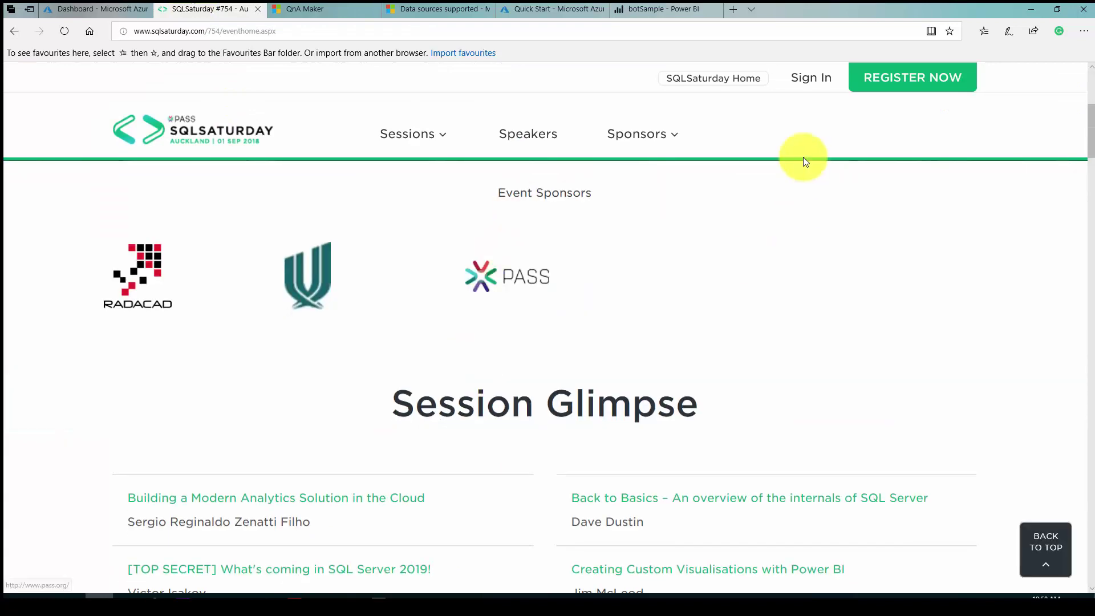
scroll(564, 360, "up", 4)
scroll(566, 358, "up", 2)
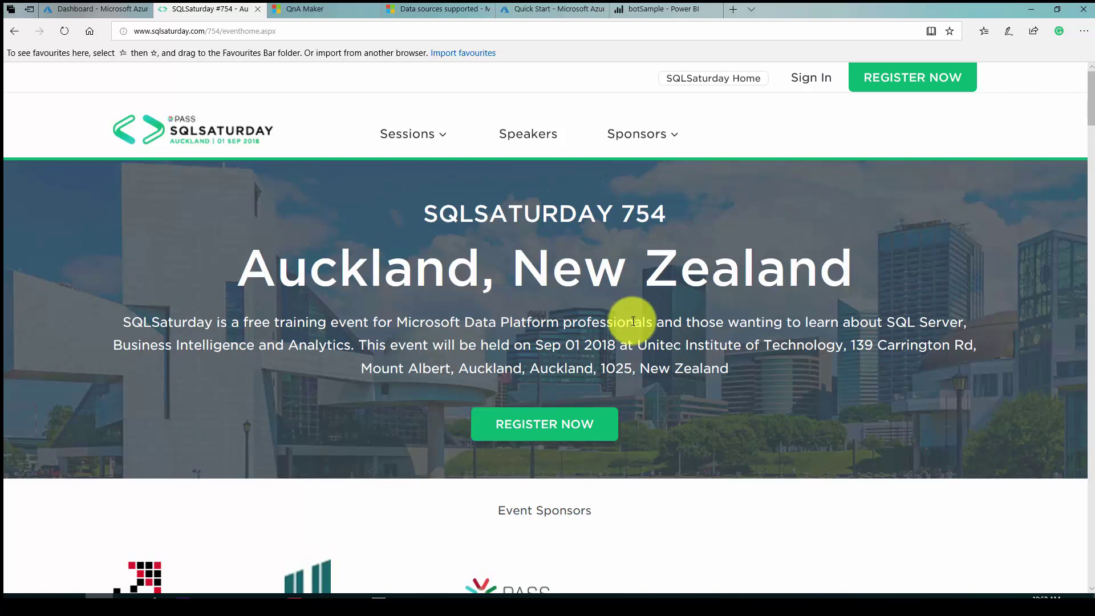
scroll(418, 311, "down", 4)
scroll(415, 311, "down", 10)
scroll(326, 447, "down", 2)
scroll(323, 446, "down", 5)
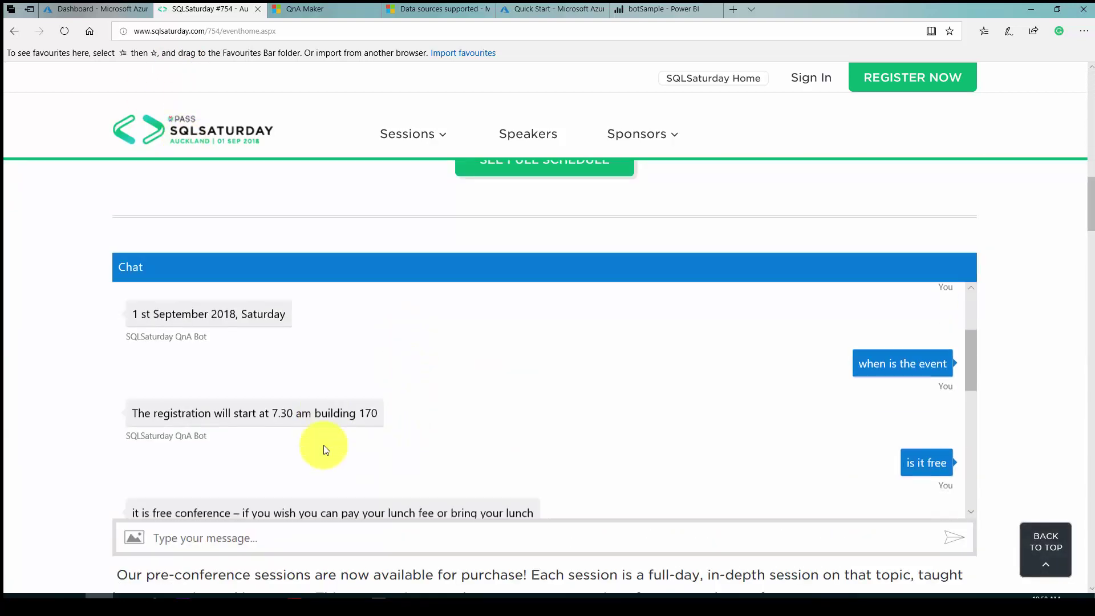
scroll(362, 449, "down", 4)
scroll(471, 350, "down", 2)
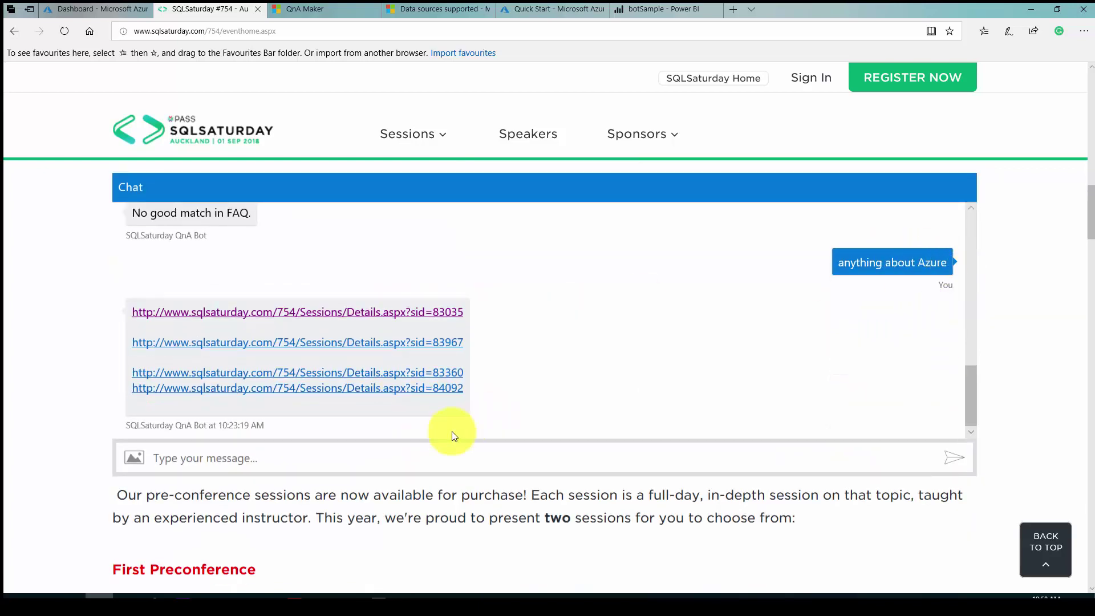
scroll(415, 456, "down", 5)
scroll(391, 456, "up", 7)
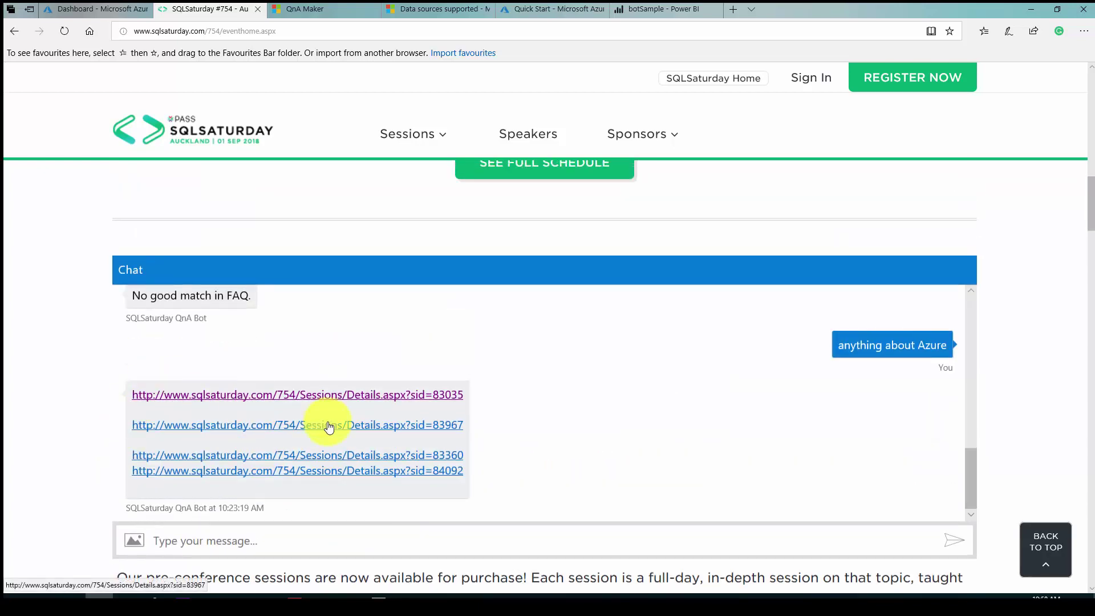